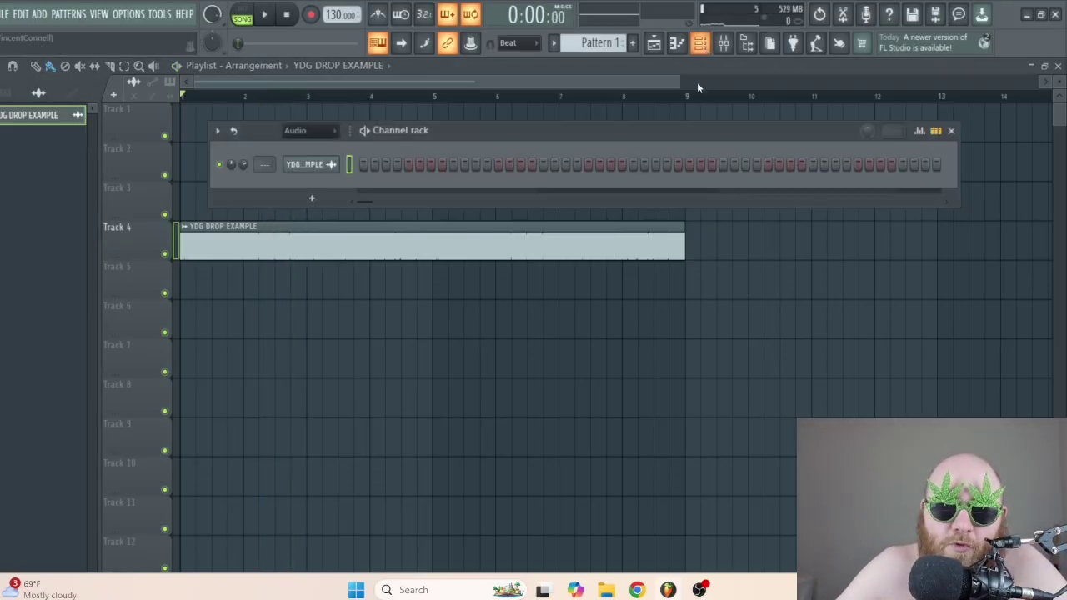
# Show all channel groups in the Channel rack and bring up the Serum 2 instrument with the BA_YDG_1 preset.
pyautogui.click(310, 132)
pyautogui.click(314, 143)
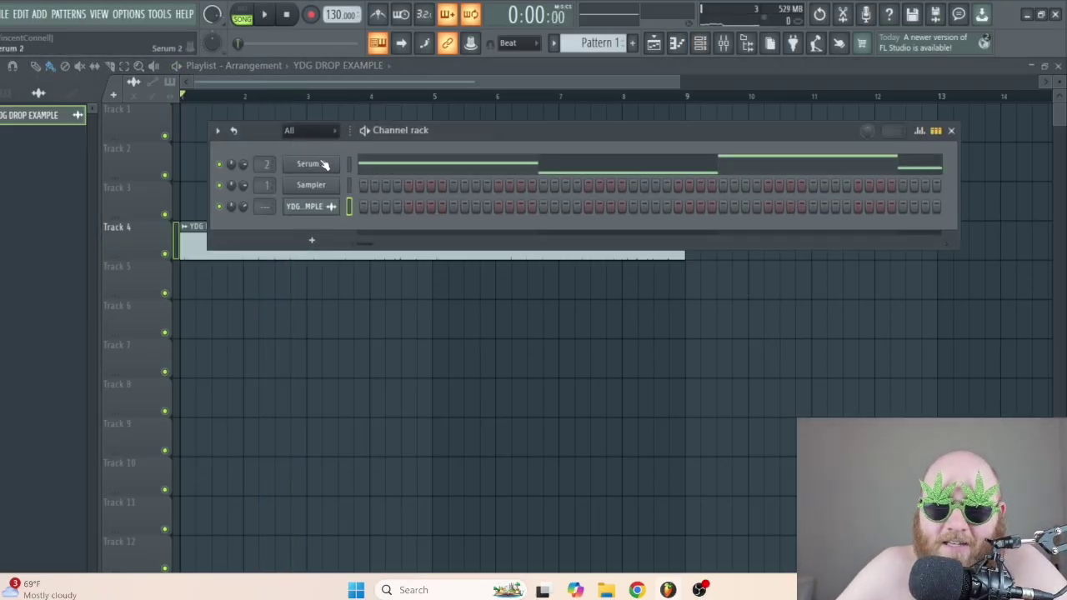
pyautogui.click(325, 164)
pyautogui.moveTo(409, 169); pyautogui.dragTo(433, 70)
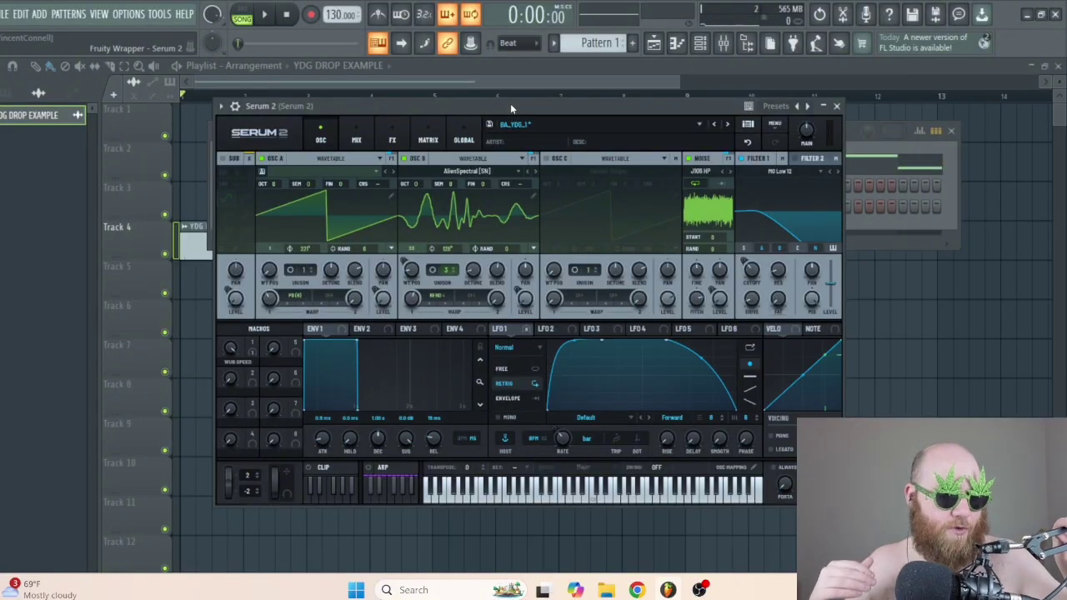
pyautogui.moveTo(511, 107); pyautogui.dragTo(545, 95)
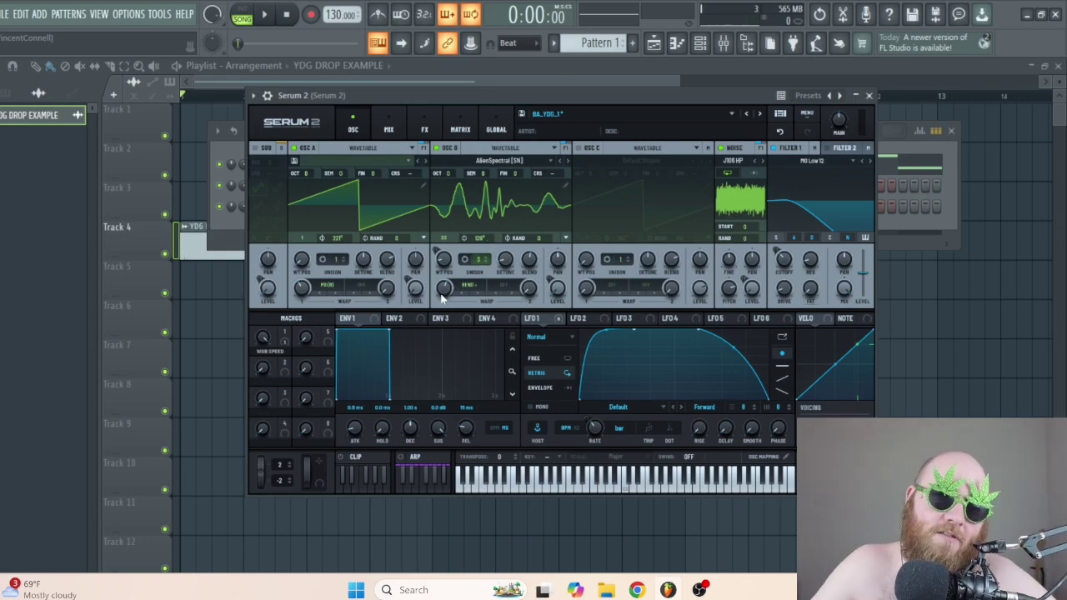
pyautogui.moveTo(442, 291)
pyautogui.mouseDown()
pyautogui.moveTo(442, 278)
pyautogui.moveTo(450, 308)
pyautogui.moveTo(445, 293)
pyautogui.mouseUp()
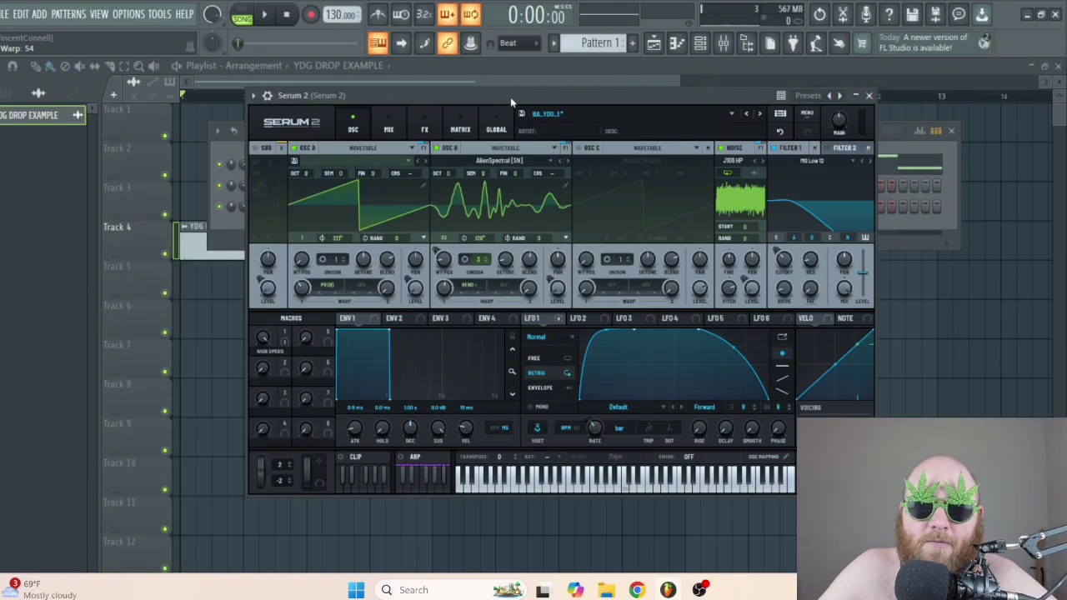
pyautogui.click(505, 84)
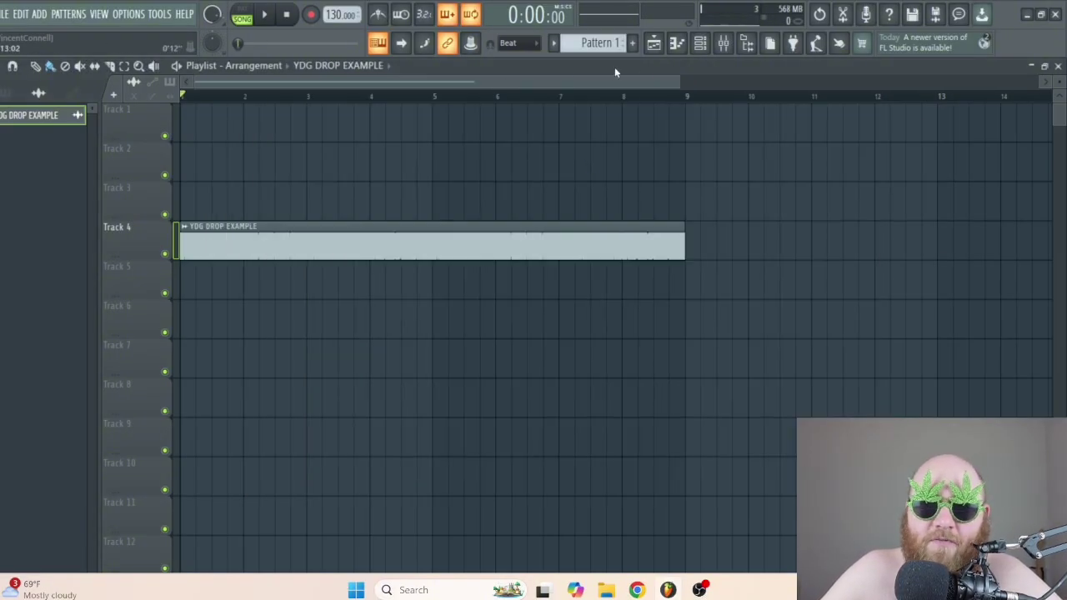
pyautogui.click(699, 48)
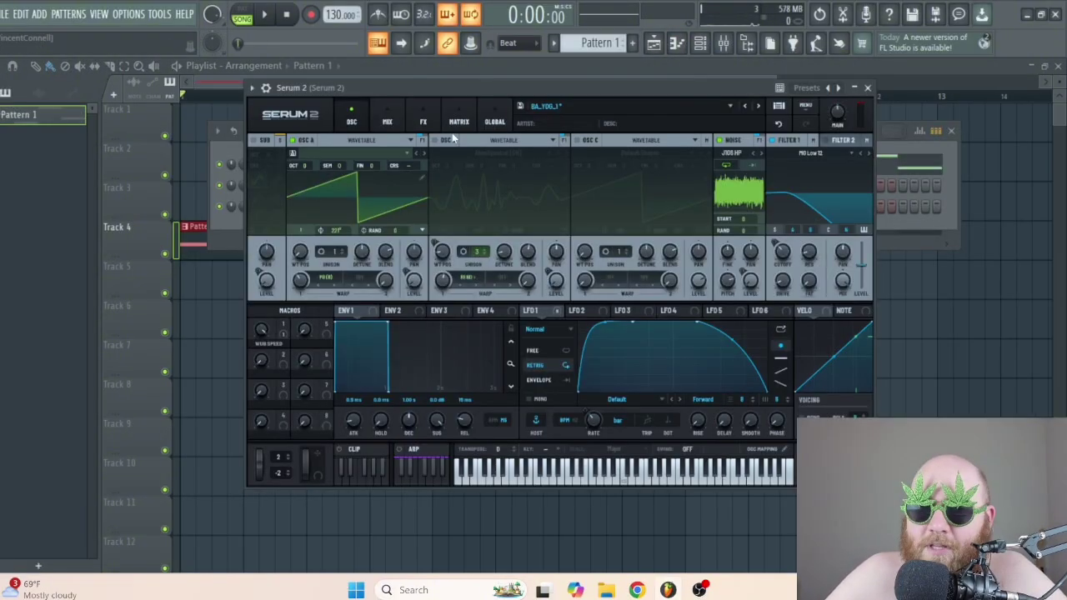
# Switch off oscillator B in the BA_YDG_1 preset and play the pattern to hear the sound without it.
pyautogui.click(441, 141)
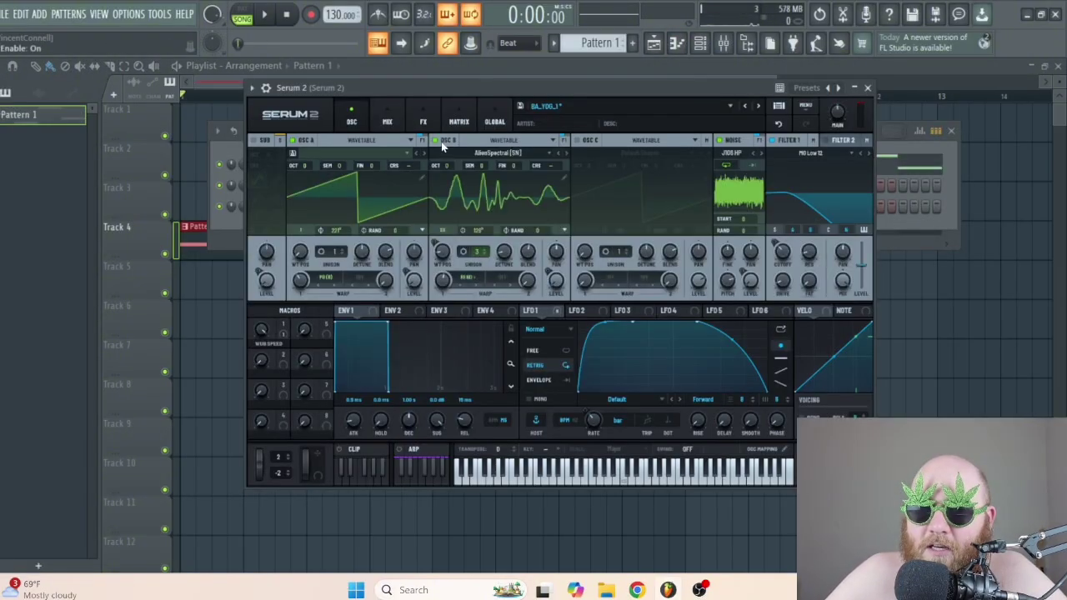
pyautogui.click(435, 140)
pyautogui.moveTo(436, 88); pyautogui.dragTo(448, 90)
pyautogui.press('space')
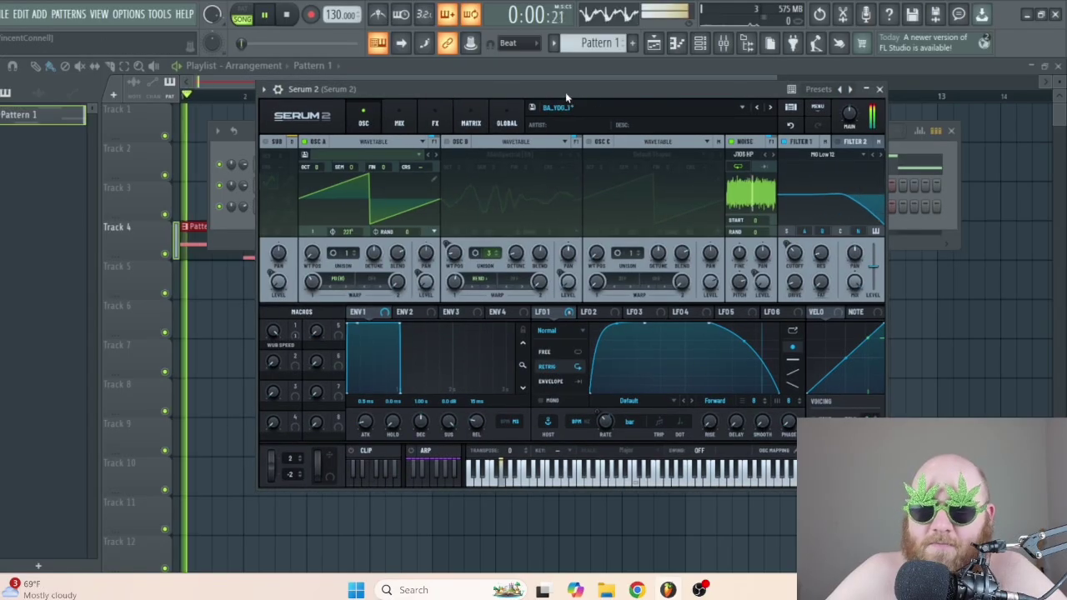
pyautogui.moveTo(590, 88); pyautogui.dragTo(546, 94)
pyautogui.press('space')
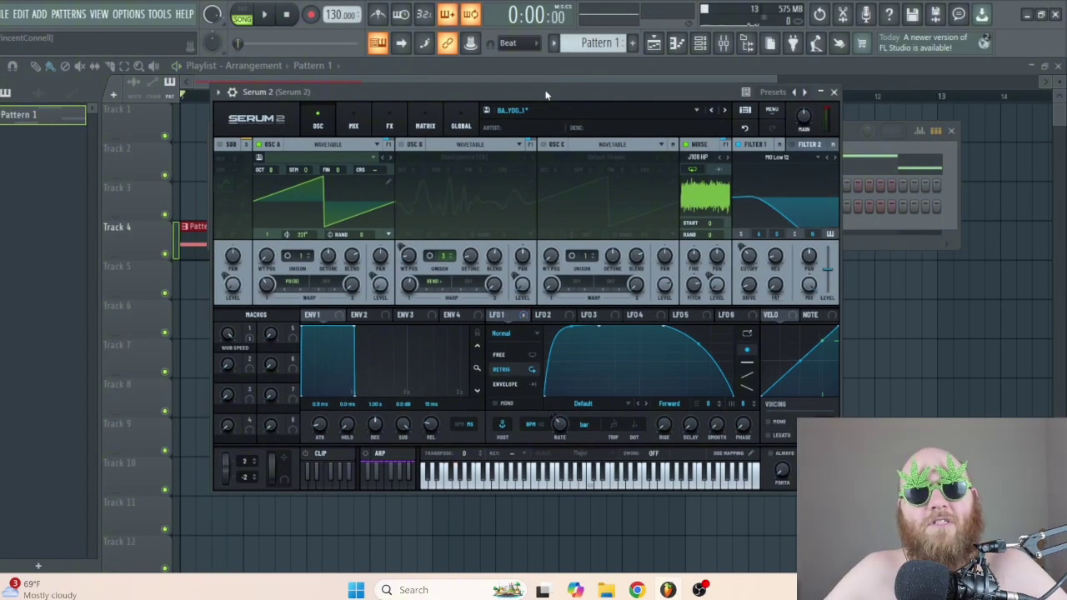
# Switch oscillator B back on and play the pattern again to compare the full bass sound.
pyautogui.click(406, 144)
pyautogui.moveTo(416, 90); pyautogui.dragTo(423, 90)
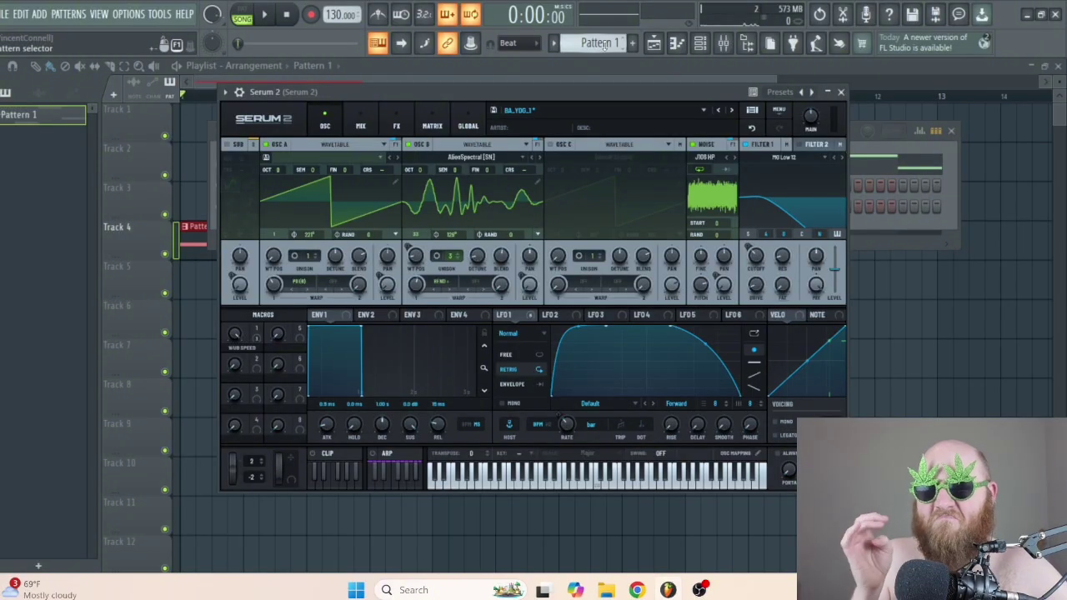
pyautogui.press('space')
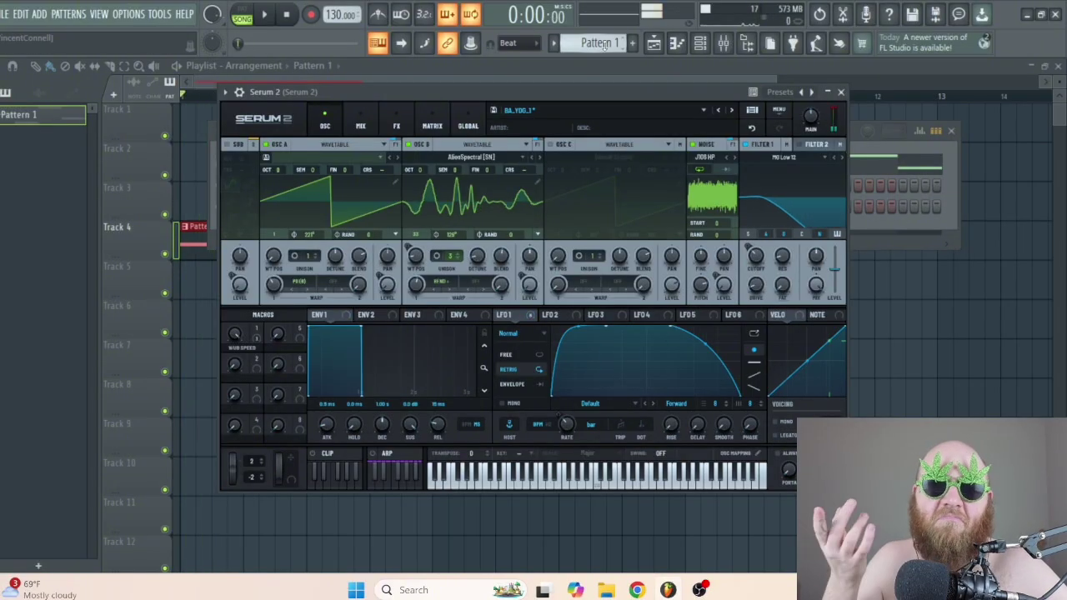
# Reset Serum 2 to the Init preset and enable oscillator B.
pyautogui.moveTo(601, 92); pyautogui.dragTo(640, 82)
pyautogui.click(818, 101)
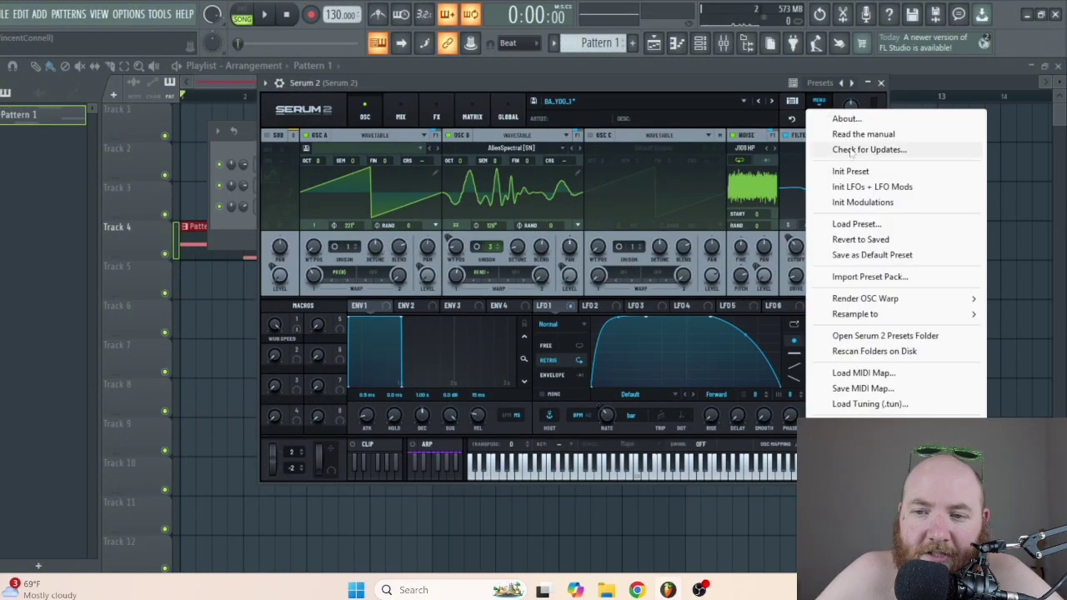
pyautogui.click(854, 171)
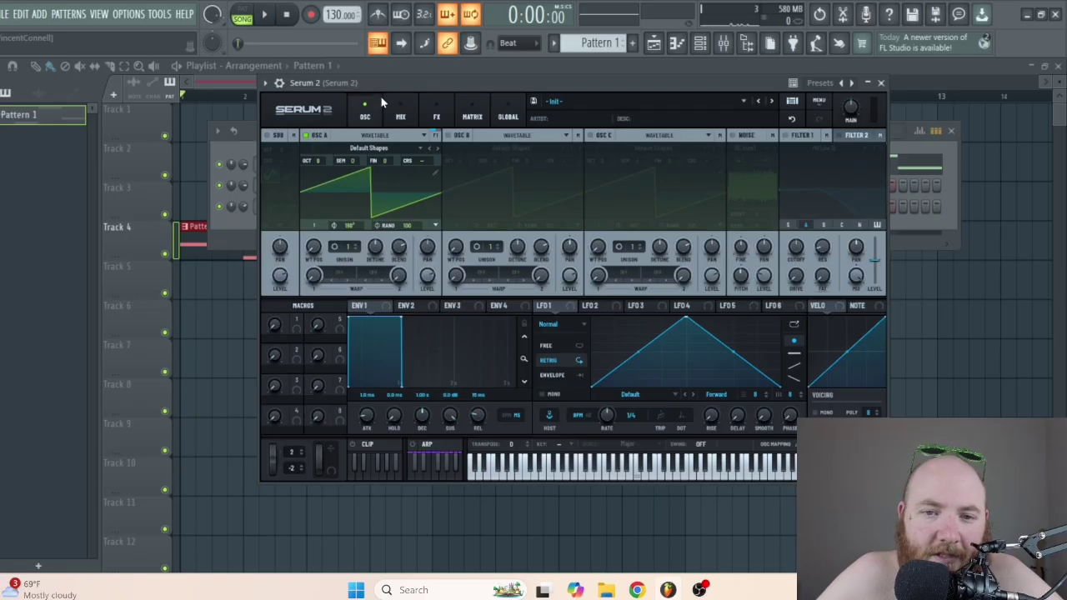
pyautogui.moveTo(383, 87); pyautogui.dragTo(359, 78)
pyautogui.press('space')
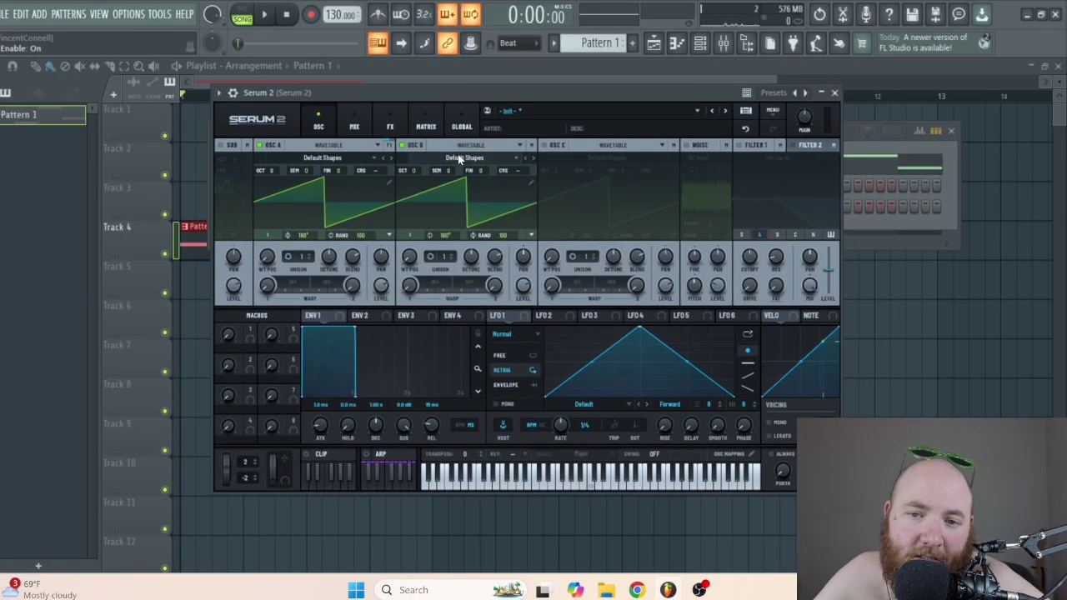
# Load the AlienSpectral [SN] wavetable from the Spectral category into oscillator B.
pyautogui.click(458, 156)
pyautogui.moveTo(464, 189)
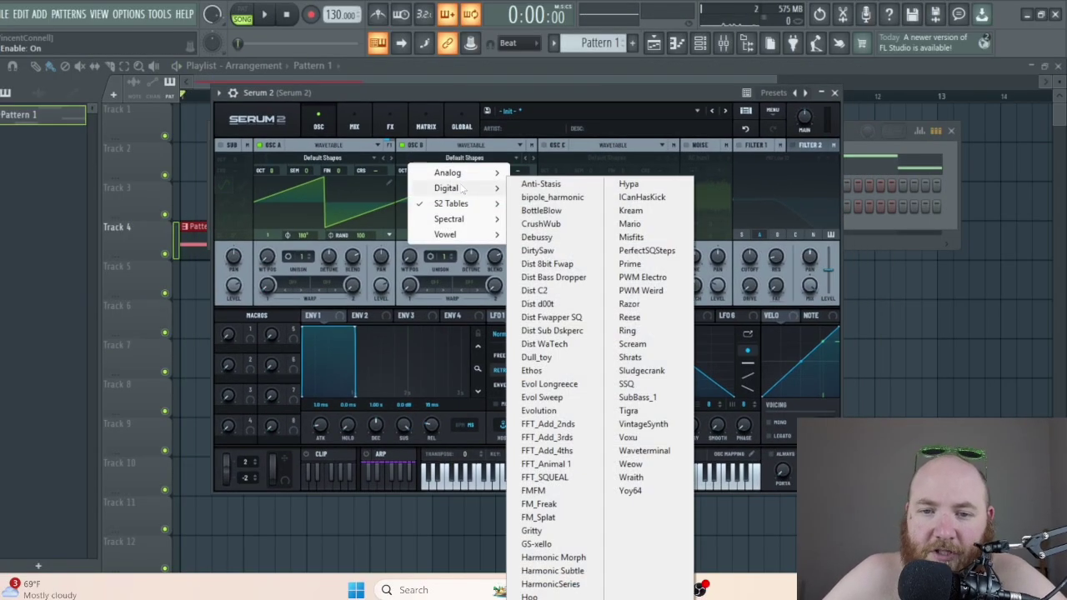
pyautogui.moveTo(473, 217)
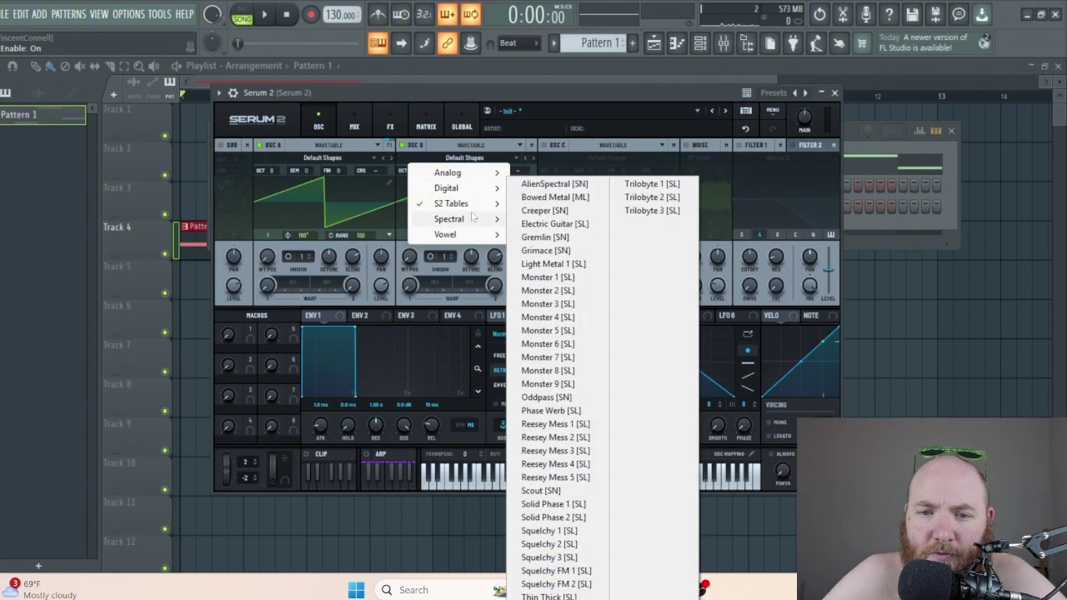
pyautogui.click(557, 184)
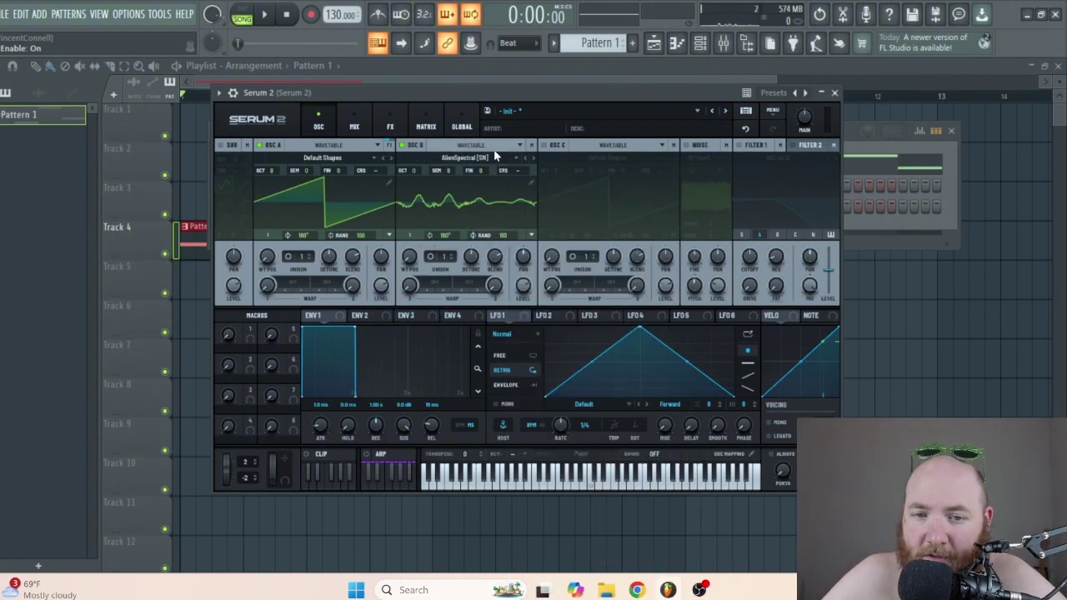
pyautogui.moveTo(472, 92); pyautogui.dragTo(478, 90)
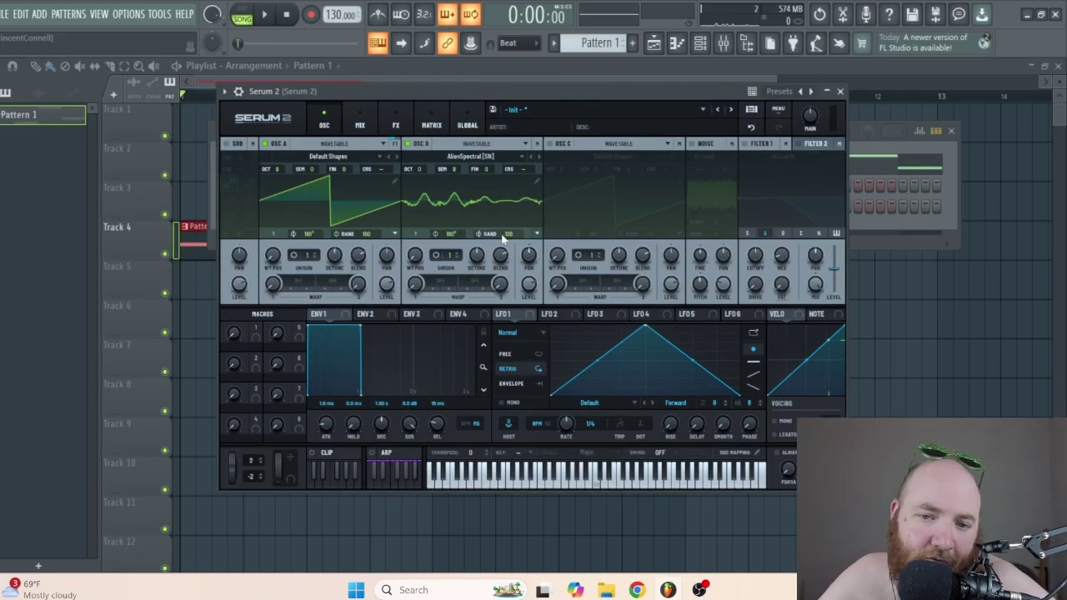
# Set oscillator B's first warp mode to Bend + from the Alt Warp group.
pyautogui.click(440, 286)
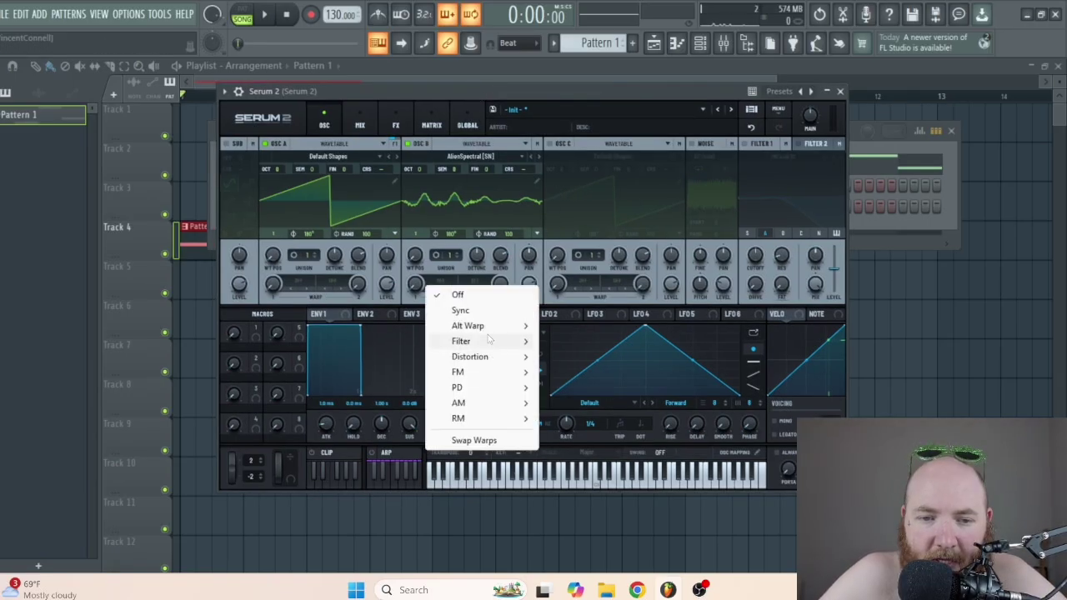
pyautogui.moveTo(483, 325)
pyautogui.click(567, 328)
# Set the random phase of oscillators B and A to 0.
pyautogui.moveTo(427, 287); pyautogui.dragTo(458, 260)
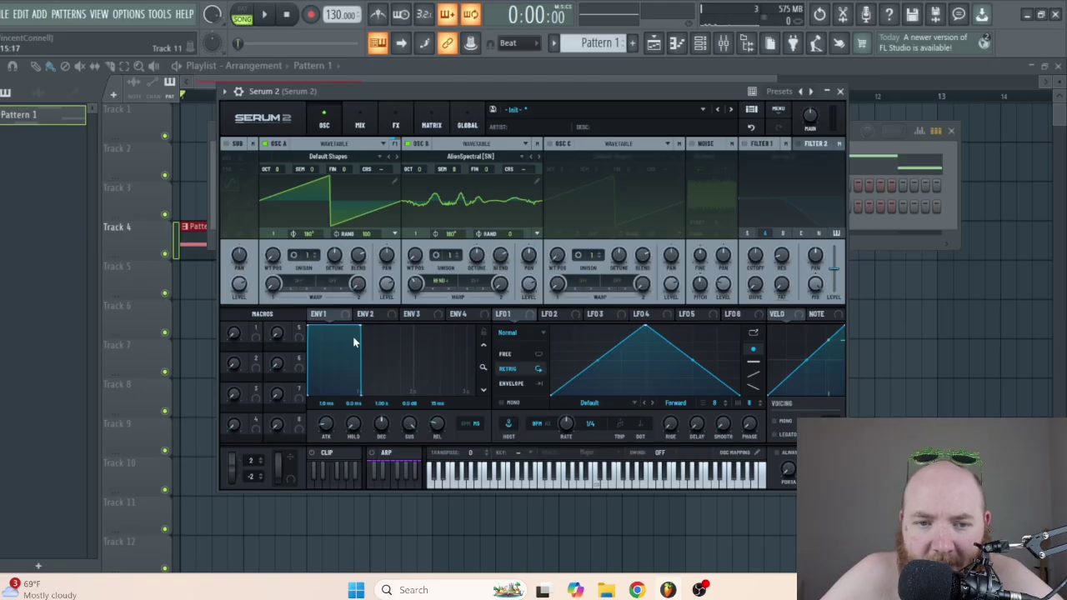
pyautogui.moveTo(367, 234); pyautogui.dragTo(367, 354)
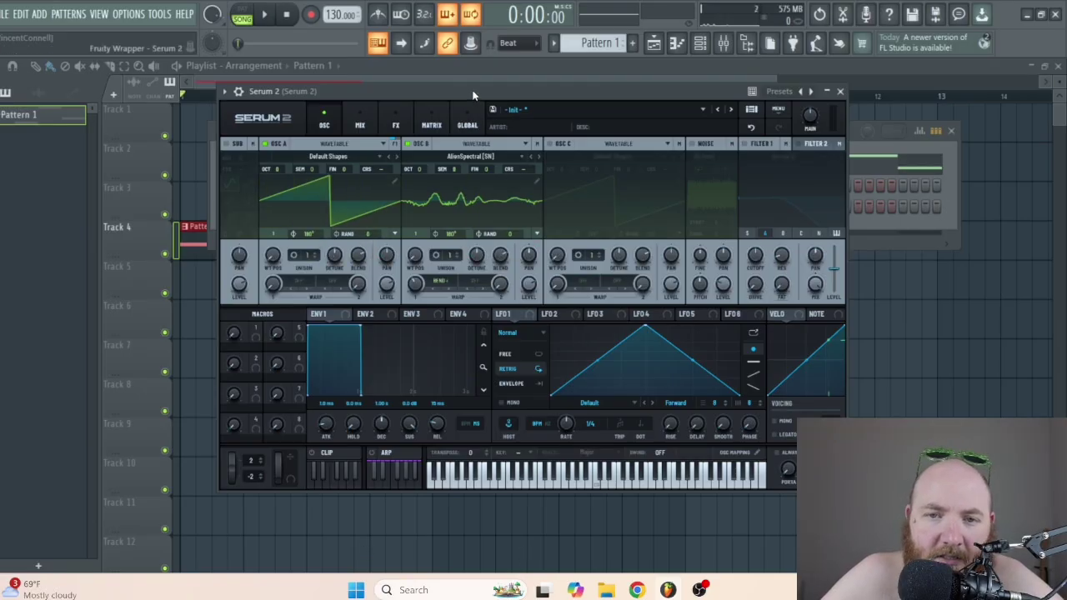
pyautogui.moveTo(474, 92); pyautogui.dragTo(507, 95)
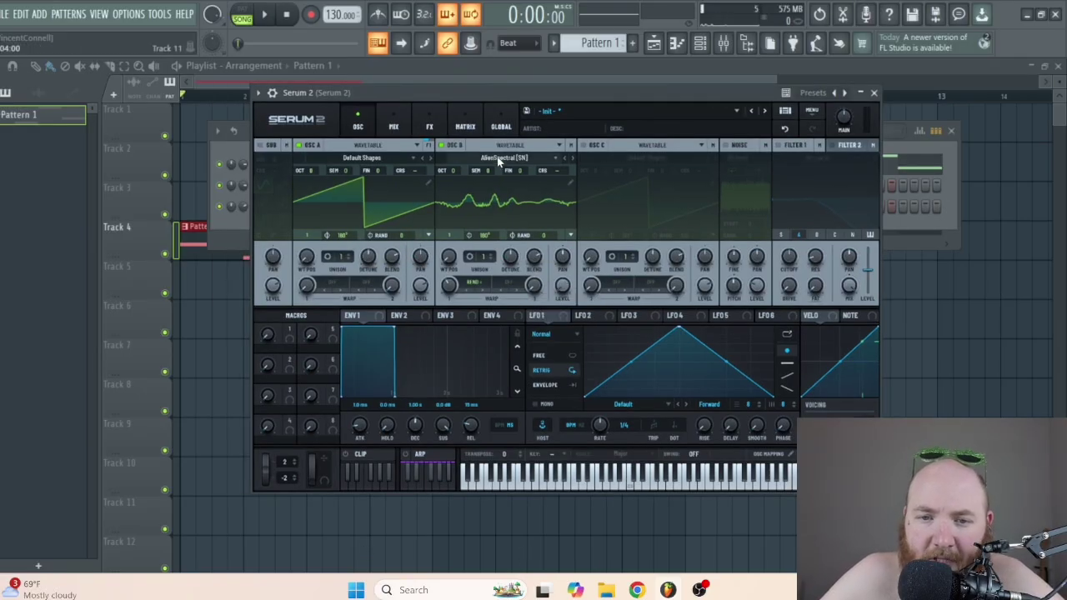
pyautogui.moveTo(511, 93); pyautogui.dragTo(502, 87)
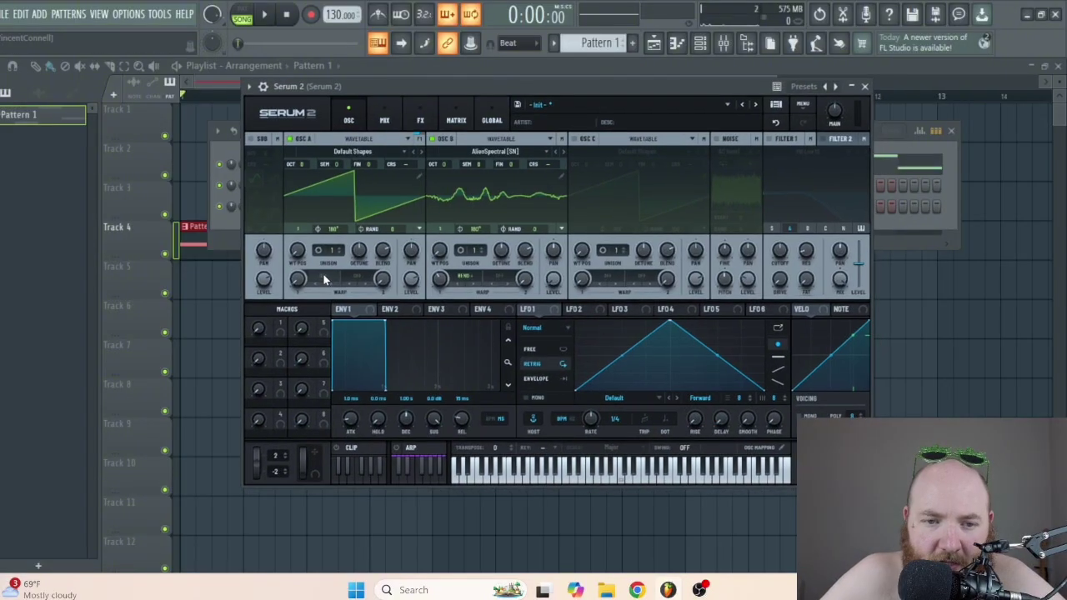
# Set oscillator A's first warp mode to PD (B) with a warp amount of 39%.
pyautogui.click(325, 280)
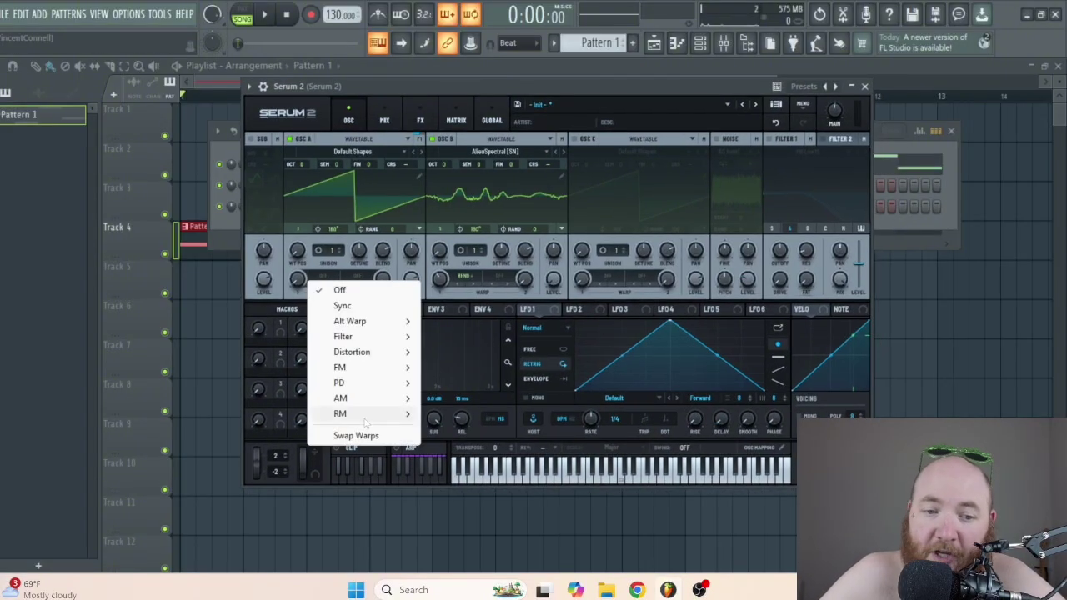
pyautogui.moveTo(364, 386)
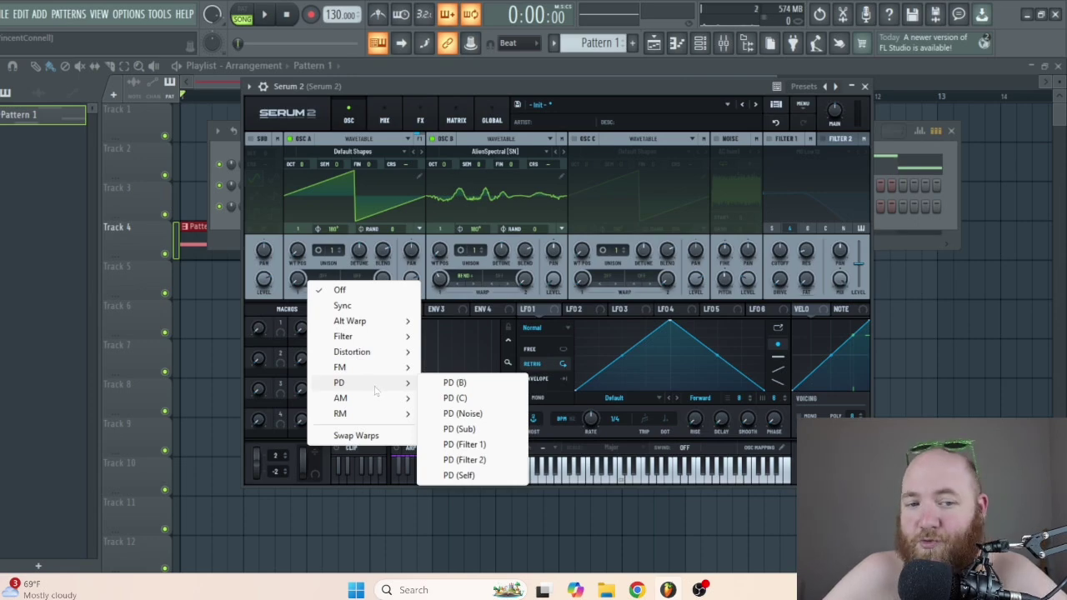
pyautogui.click(452, 383)
pyautogui.moveTo(297, 284); pyautogui.dragTo(300, 232)
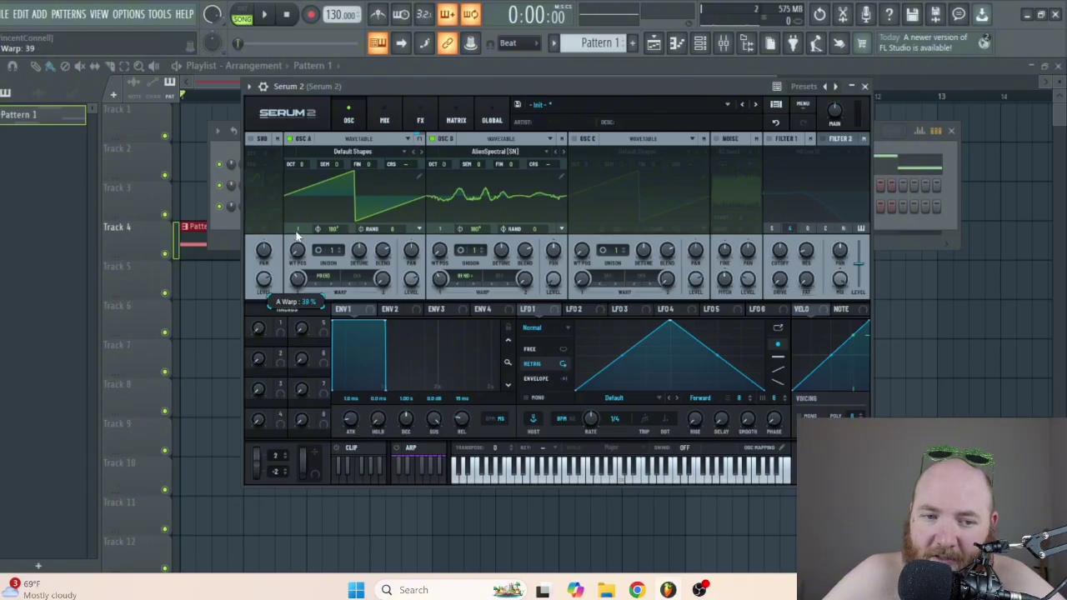
pyautogui.moveTo(535, 89); pyautogui.dragTo(518, 87)
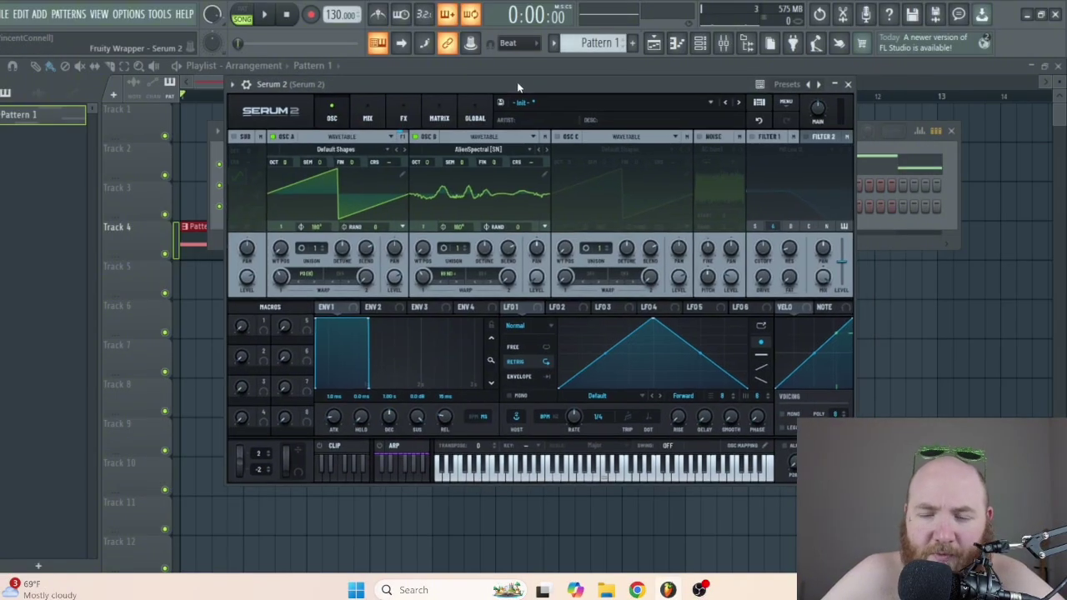
# Play the pattern while sweeping oscillator B's wavetable position, and raise the position to 87.
pyautogui.press('space')
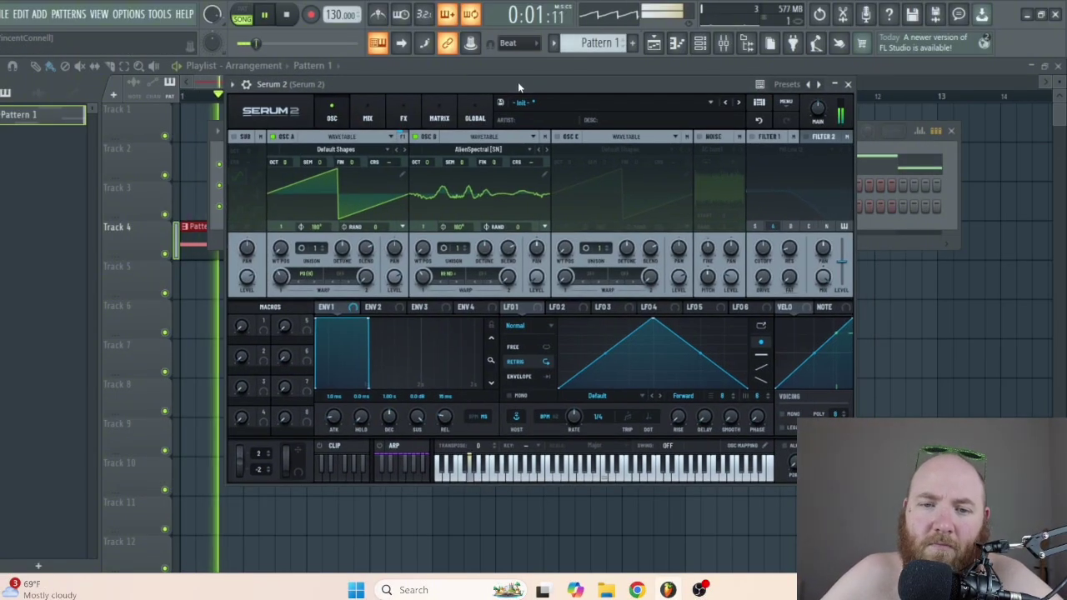
pyautogui.moveTo(423, 247); pyautogui.dragTo(424, 221)
pyautogui.press('space')
pyautogui.moveTo(472, 84); pyautogui.dragTo(452, 79)
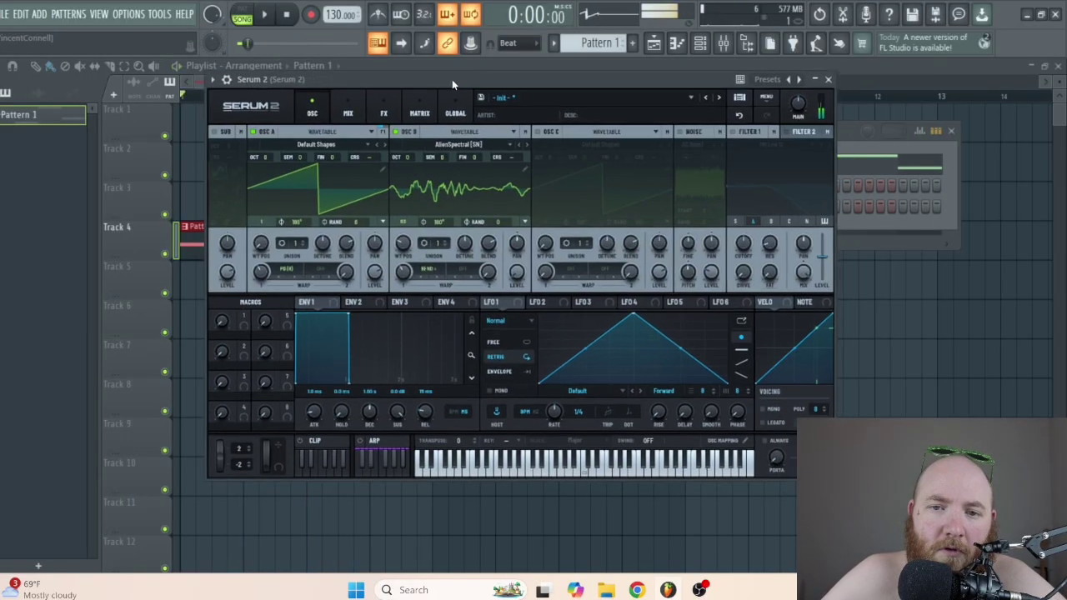
pyautogui.moveTo(410, 248); pyautogui.dragTo(405, 241)
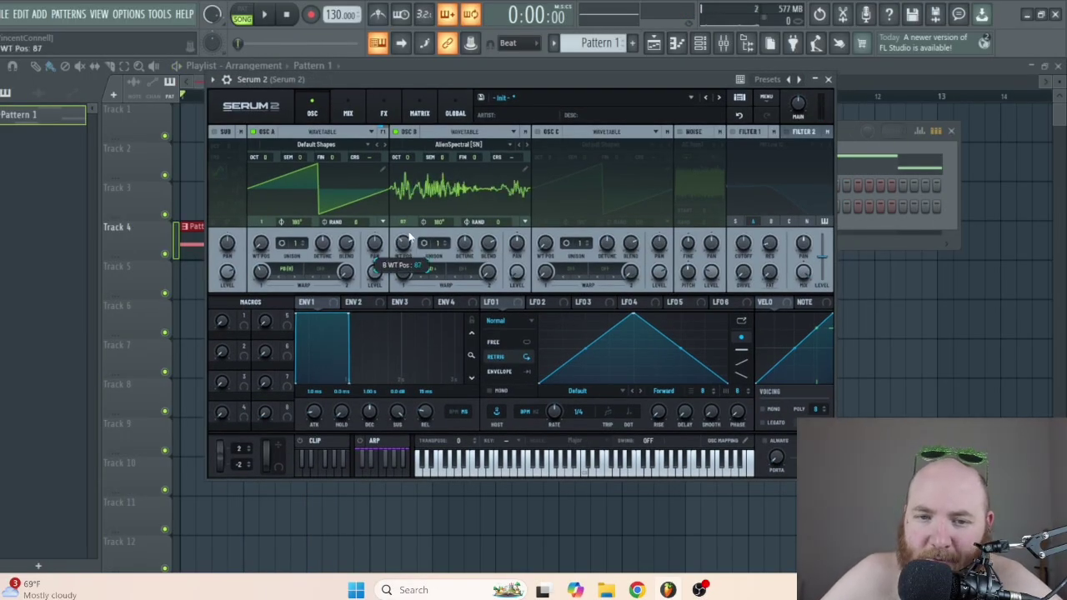
pyautogui.moveTo(461, 80); pyautogui.dragTo(452, 74)
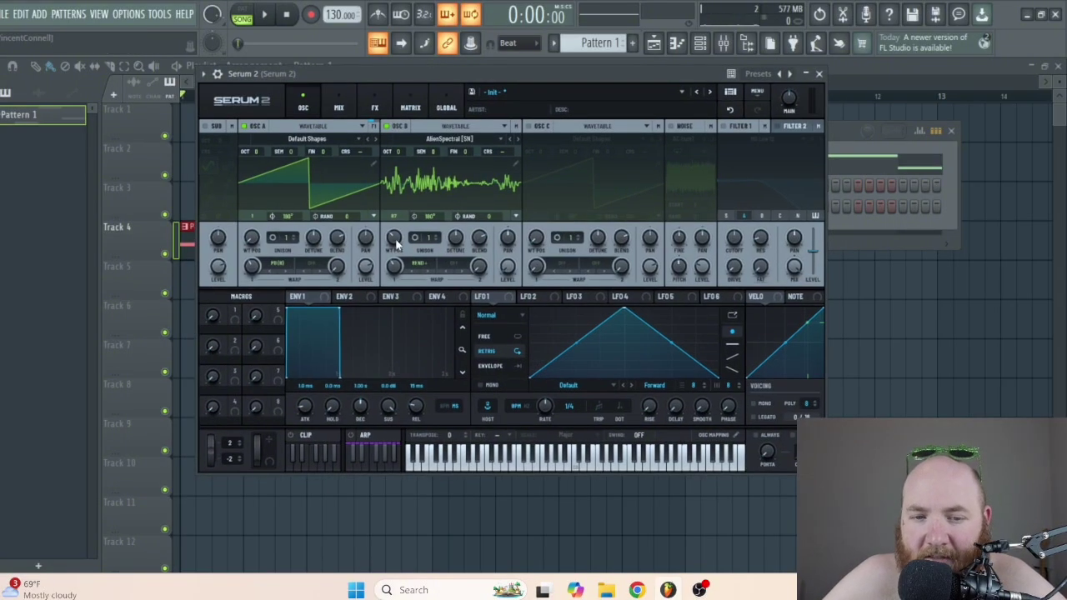
# Audition the pattern and fine-tune oscillator B's wavetable position by ear.
pyautogui.press('space')
pyautogui.moveTo(397, 244); pyautogui.dragTo(400, 221)
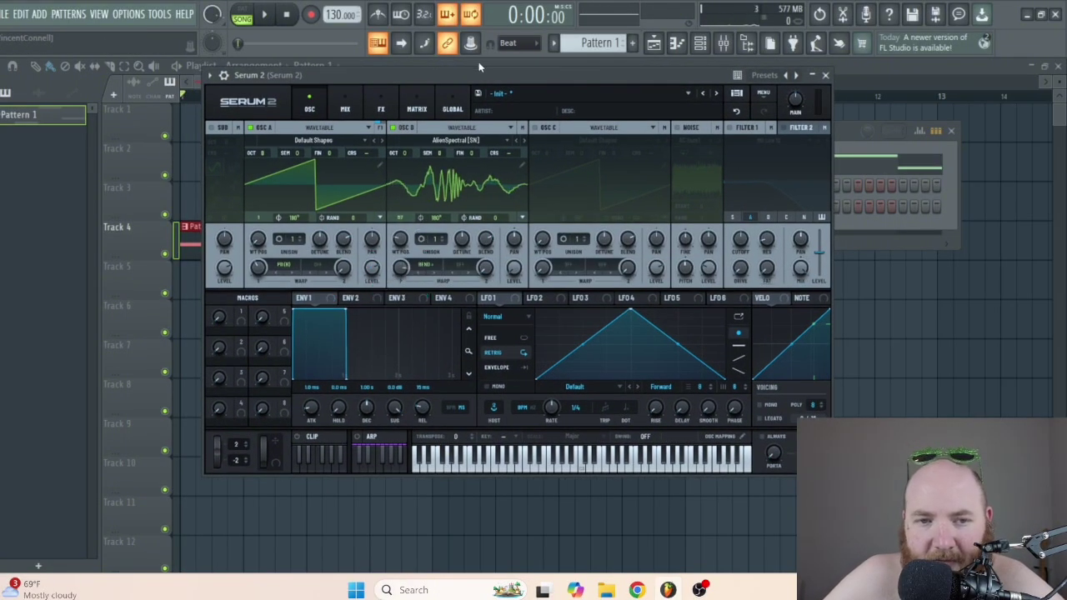
pyautogui.press('space')
# Modulate oscillator A's level from zero with LFO 1 at 99%, and bend the LFO curve into a rounded plateau shape.
pyautogui.moveTo(388, 261); pyautogui.dragTo(400, 288)
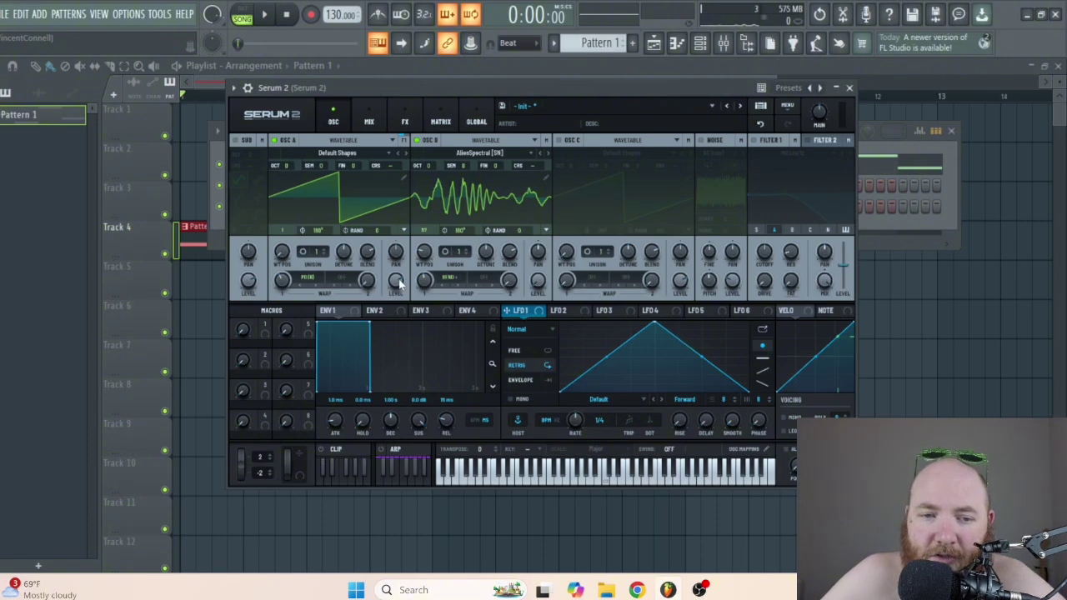
pyautogui.moveTo(536, 310); pyautogui.dragTo(394, 280)
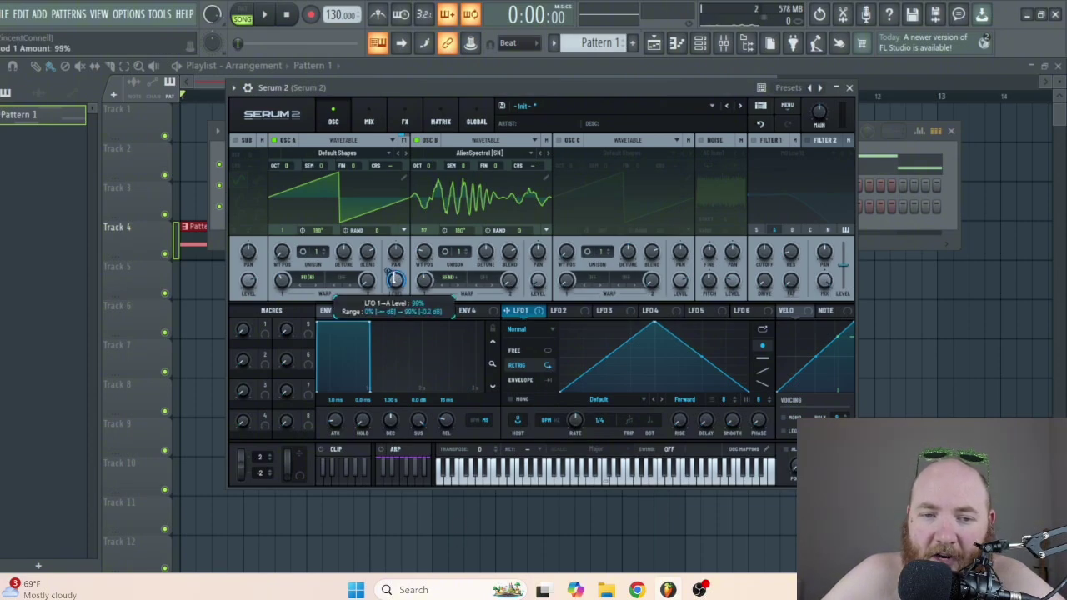
pyautogui.press('space')
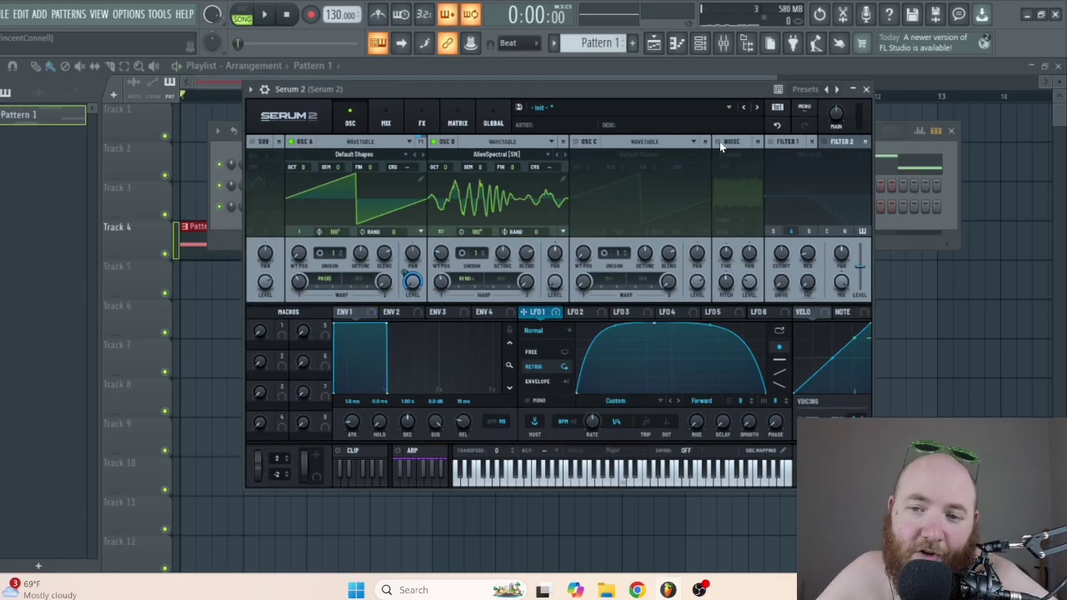
# Enable the noise oscillator and load the BrightWhite sample from the Analog category.
pyautogui.click(718, 141)
pyautogui.click(732, 155)
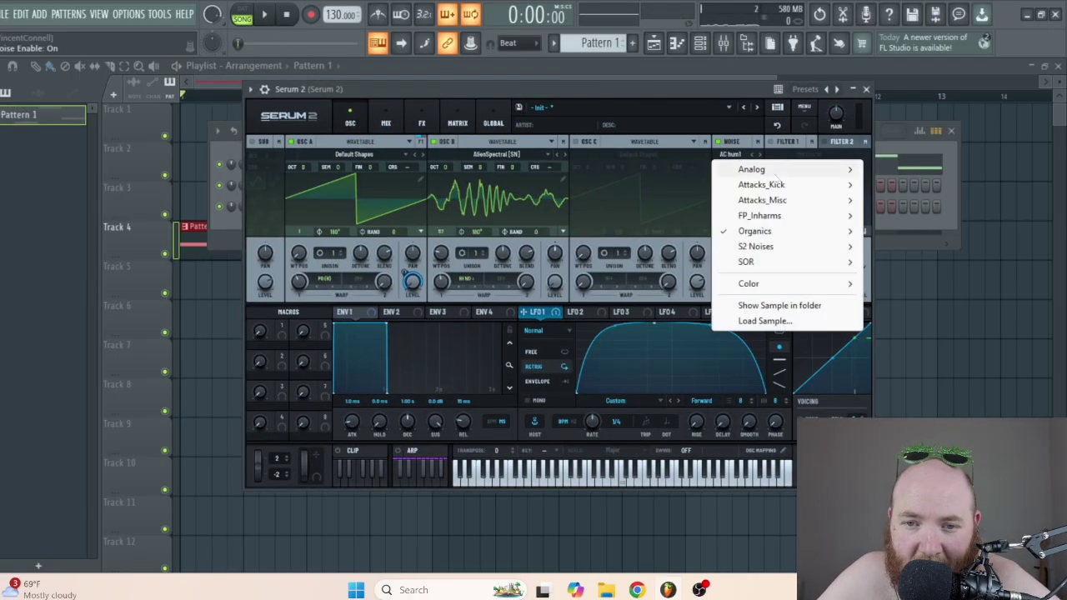
pyautogui.moveTo(775, 171)
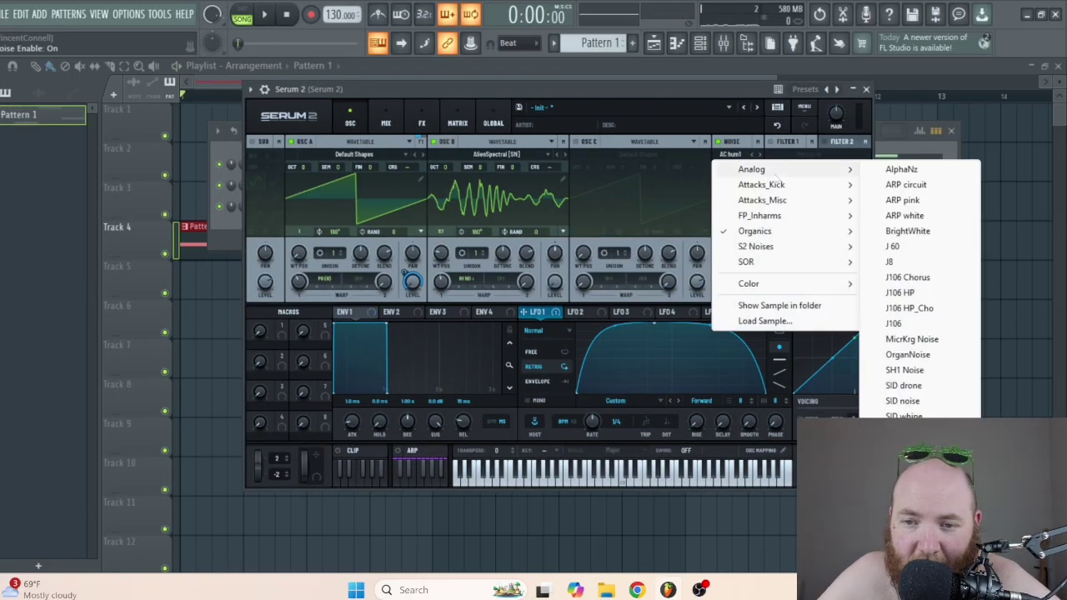
pyautogui.click(908, 231)
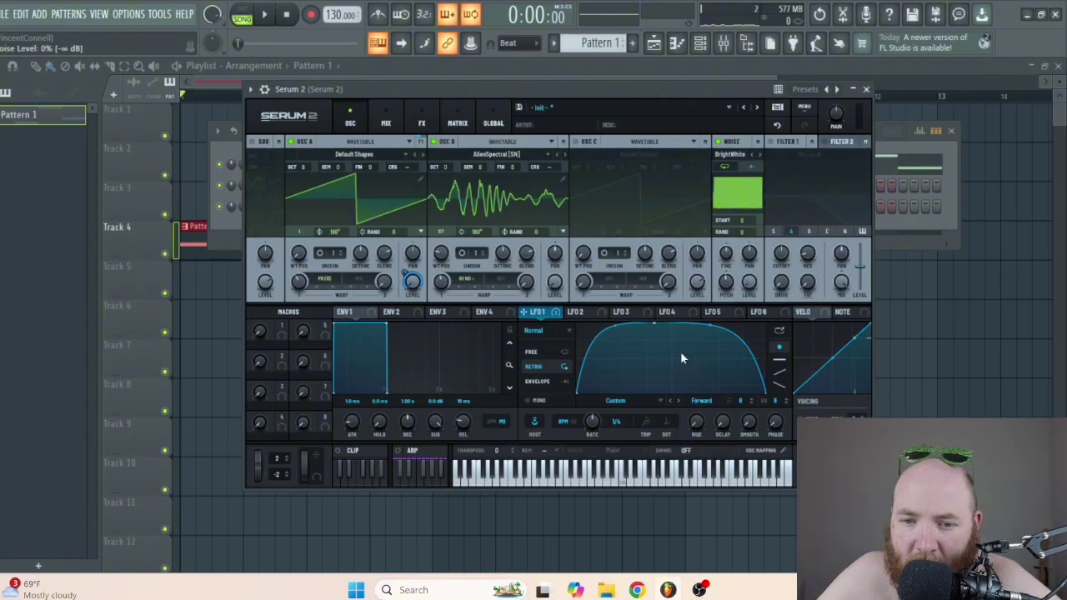
# Modulate the noise level with LFO 1, reduce the modulation amount to about 16%, and audition the pattern while fine-tuning it.
pyautogui.click(575, 313)
pyautogui.click(538, 312)
pyautogui.moveTo(523, 311); pyautogui.dragTo(753, 326)
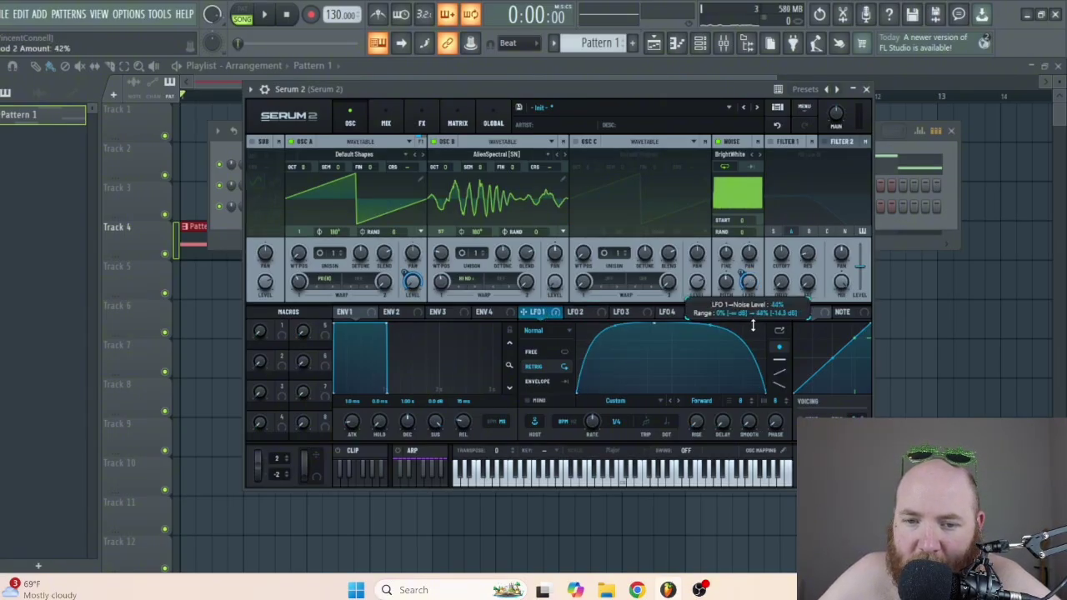
pyautogui.moveTo(663, 91); pyautogui.dragTo(675, 100)
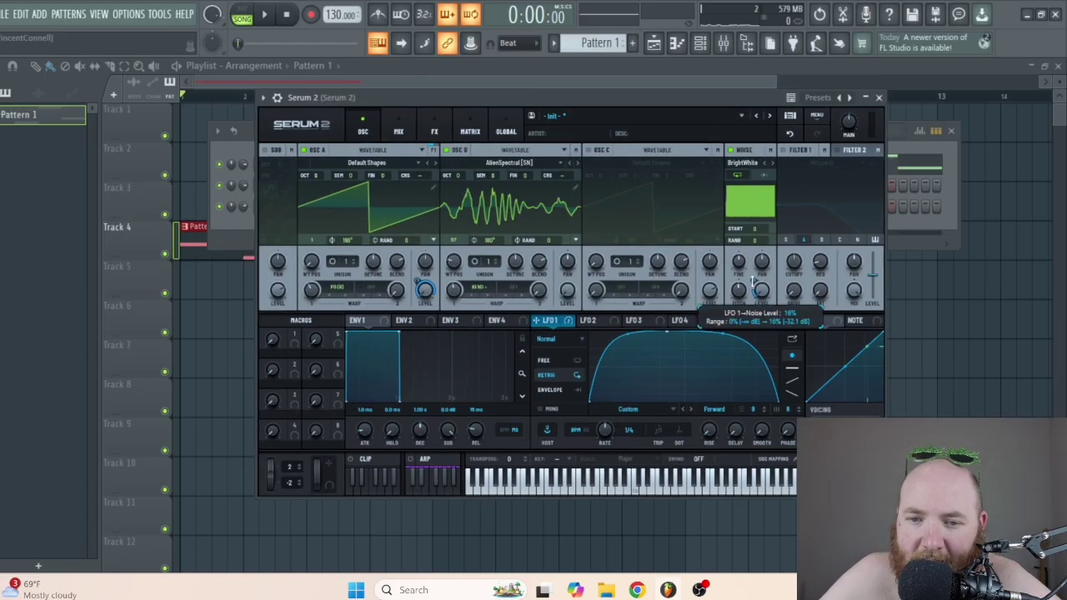
pyautogui.moveTo(753, 282); pyautogui.dragTo(751, 280)
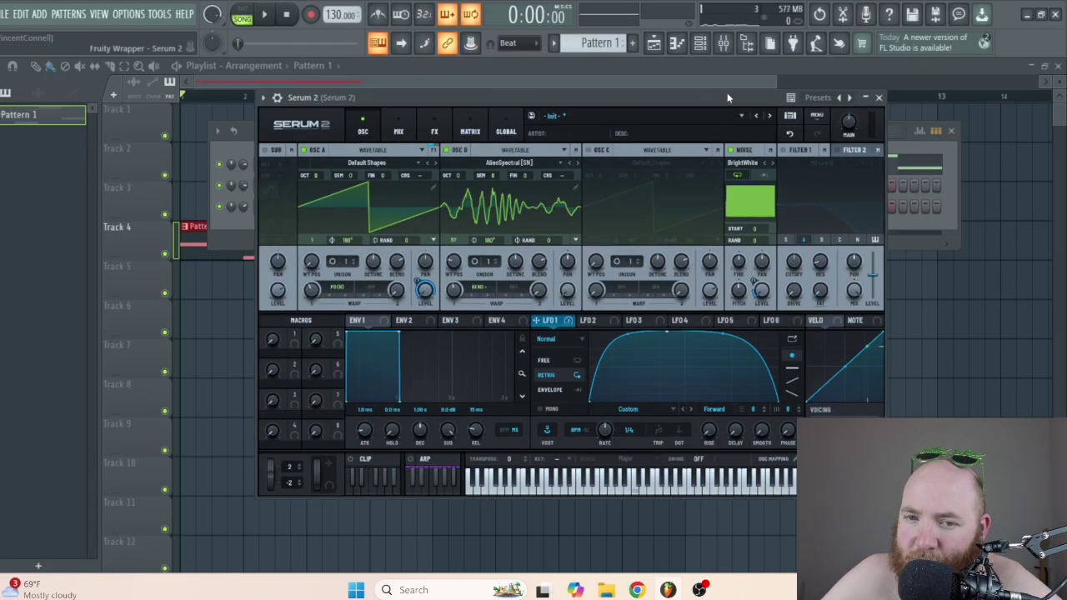
pyautogui.press('space')
pyautogui.moveTo(754, 281); pyautogui.dragTo(752, 285)
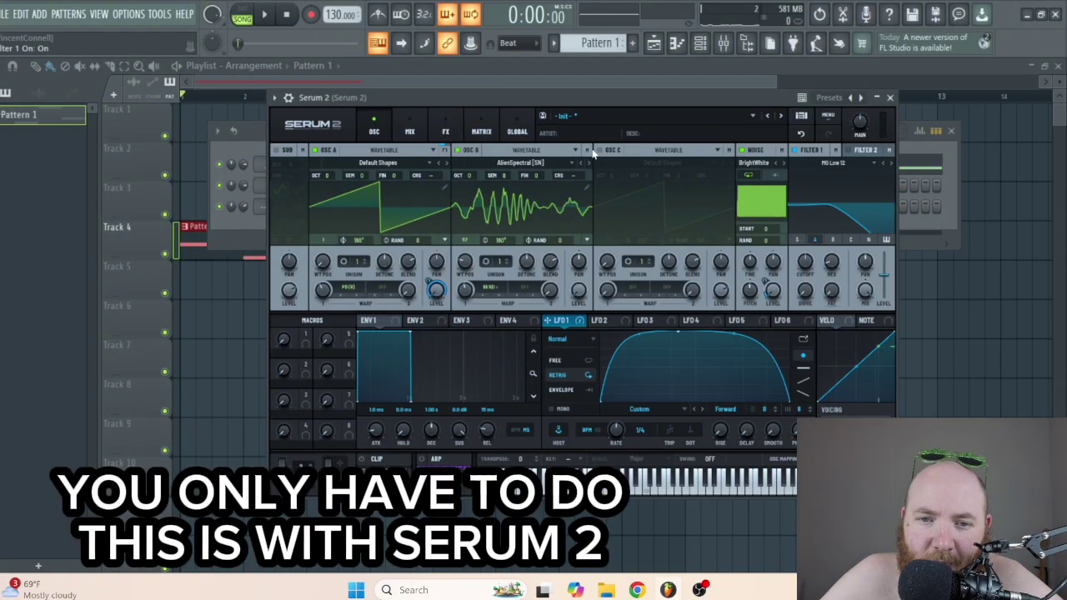
# Route oscillator B and the noise oscillator to the filter instead of the main output.
pyautogui.click(587, 151)
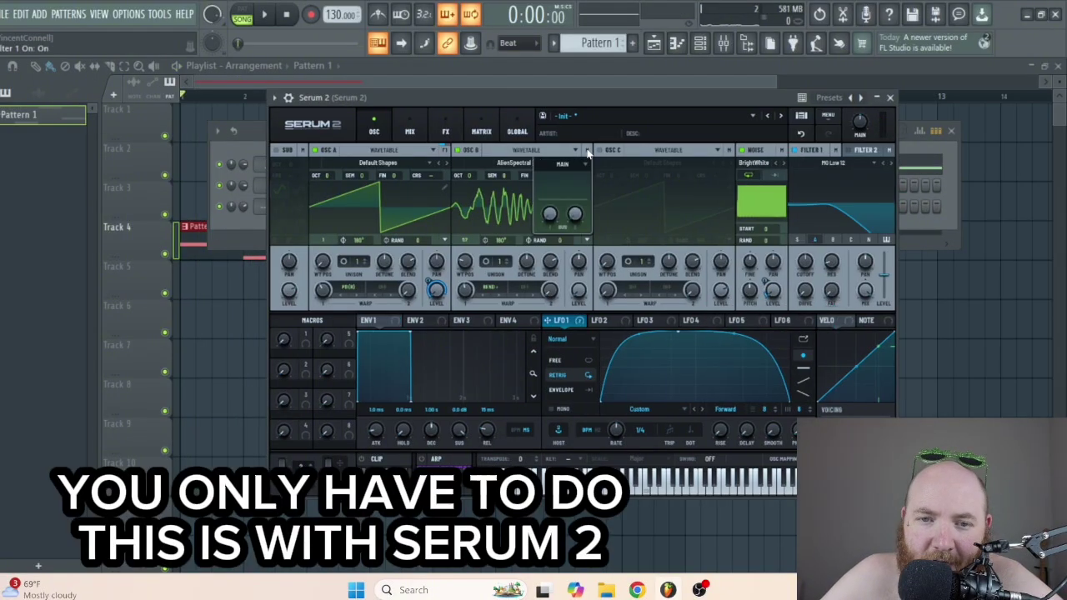
pyautogui.click(579, 166)
pyautogui.click(579, 179)
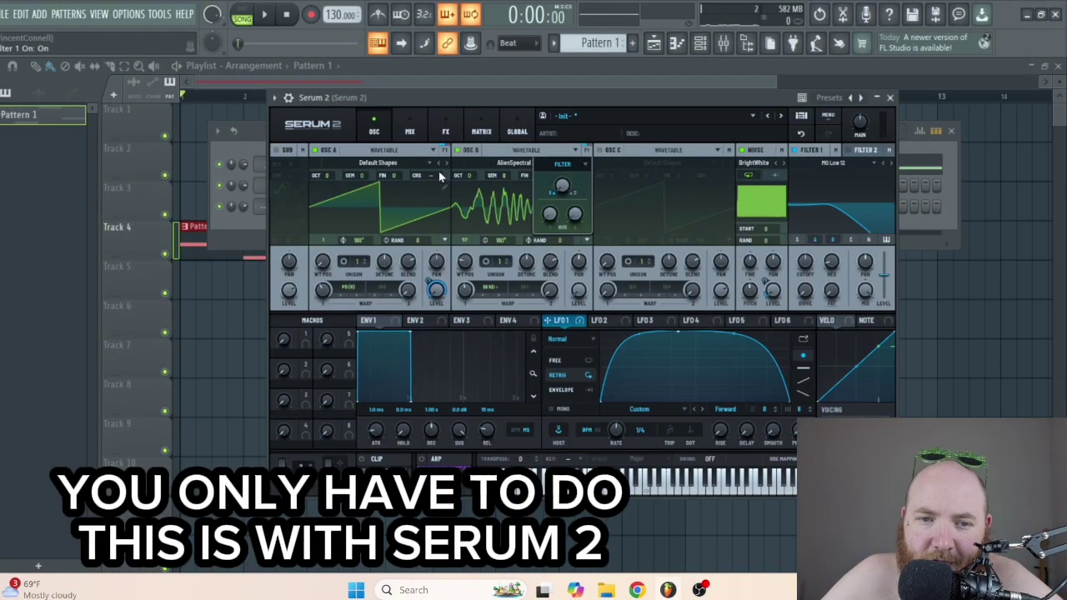
pyautogui.click(781, 151)
pyautogui.click(775, 164)
pyautogui.click(763, 176)
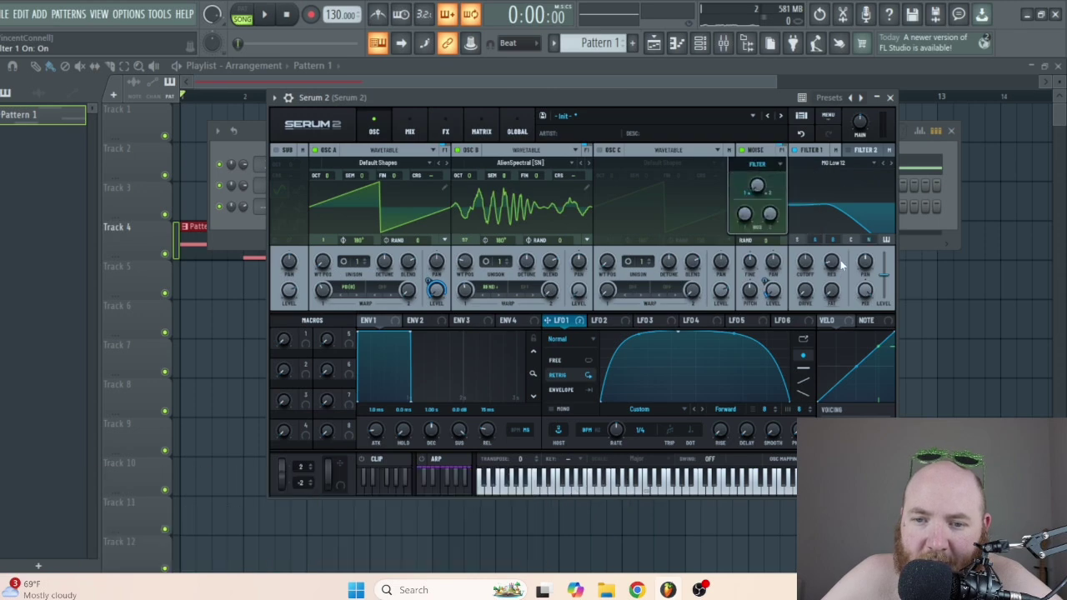
# Lower Filter 1's cutoff, modulate it with LFO 1 at about 57%, and play the pattern to check it.
pyautogui.moveTo(807, 266); pyautogui.dragTo(807, 278)
pyautogui.moveTo(583, 324); pyautogui.dragTo(805, 260)
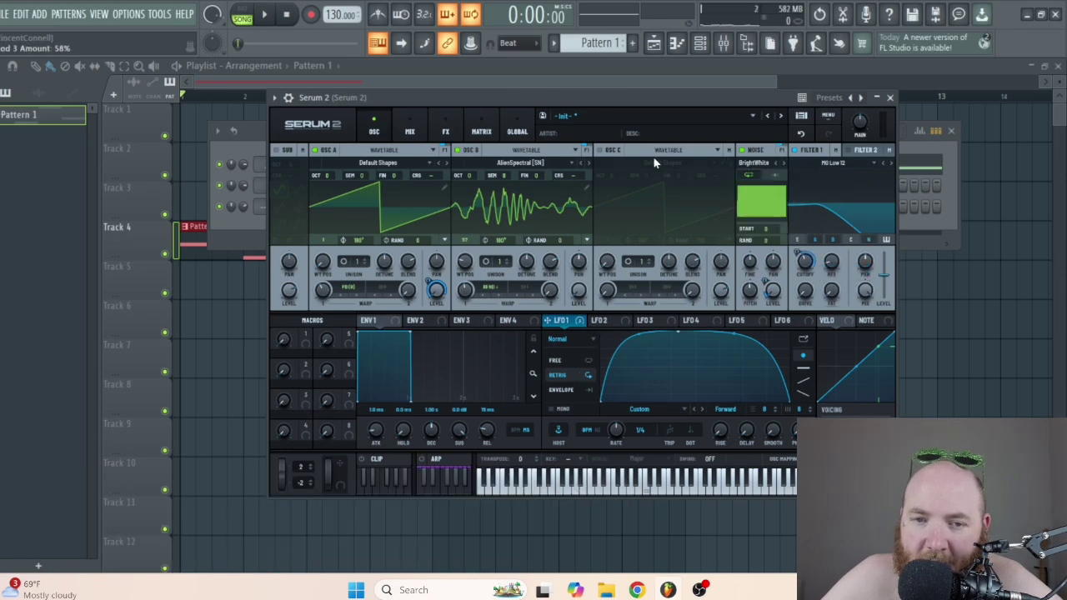
pyautogui.press('space')
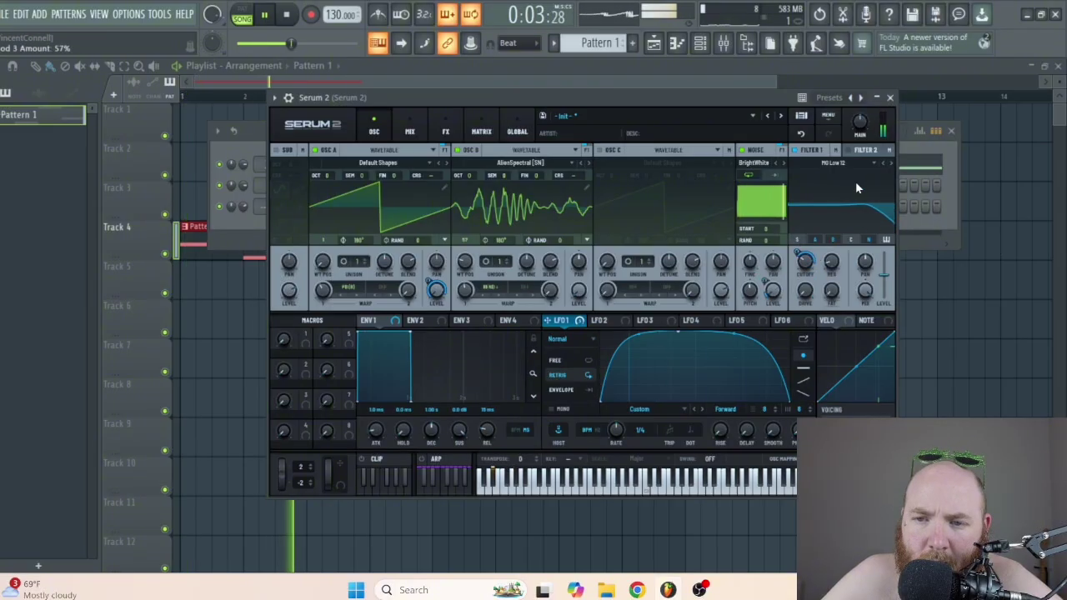
pyautogui.press('space')
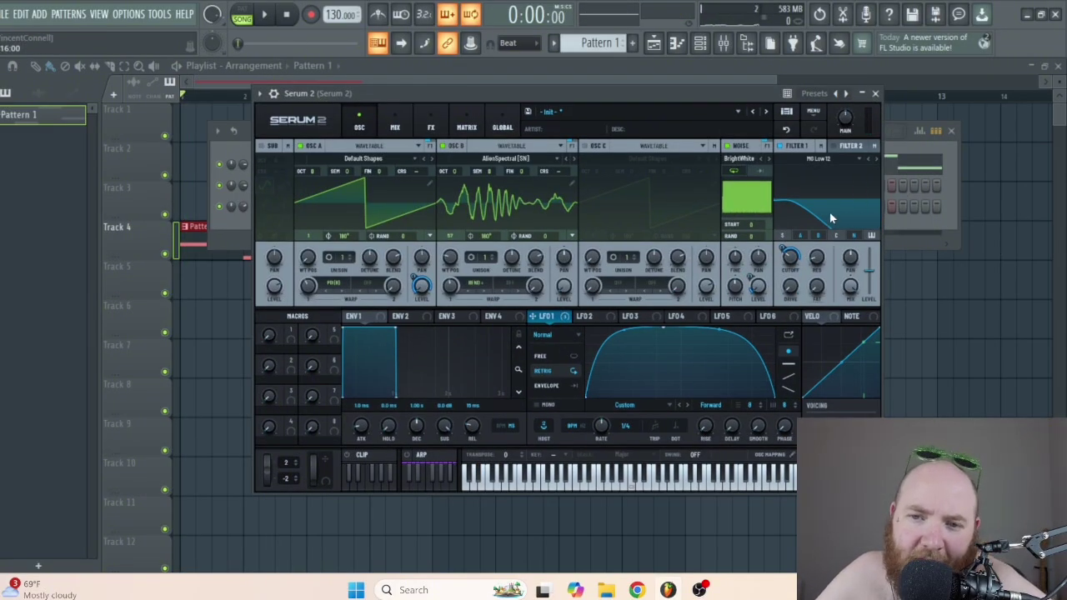
# Check Filter 1's type, keeping MG Low 12, and fine-tune the LFO 1 amount on the cutoff by ear.
pyautogui.click(867, 160)
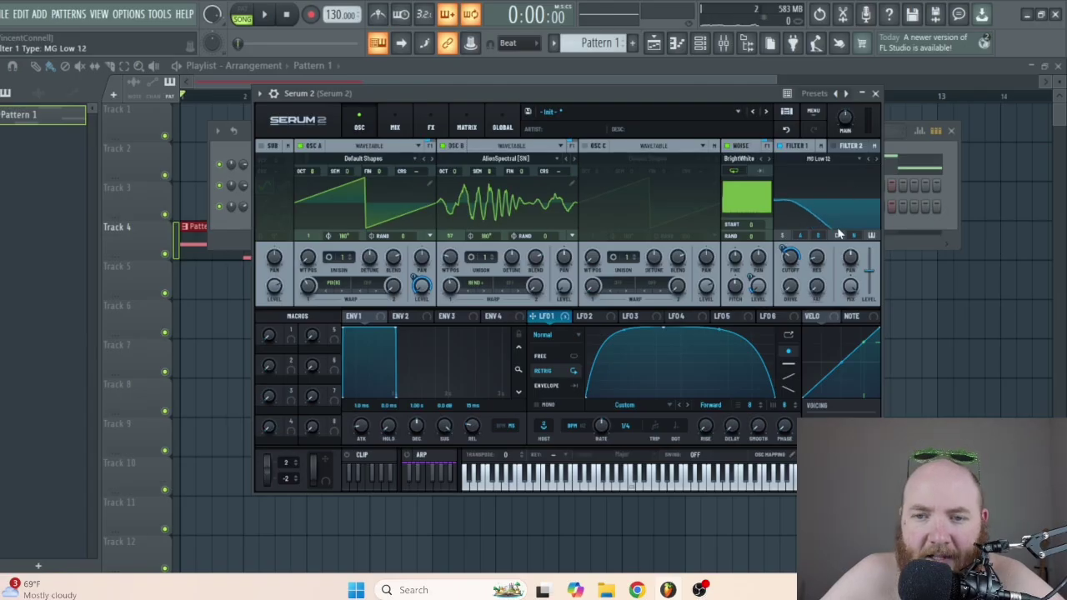
pyautogui.moveTo(782, 246)
pyautogui.mouseDown()
pyautogui.moveTo(788, 235)
pyautogui.moveTo(780, 260)
pyautogui.mouseUp()
pyautogui.moveTo(701, 90); pyautogui.dragTo(718, 93)
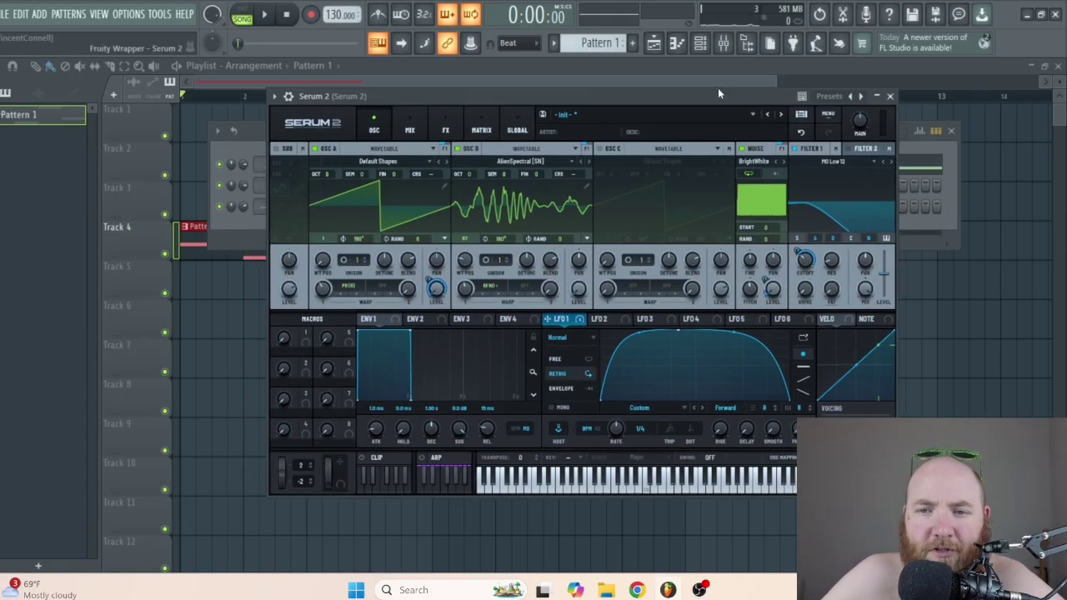
pyautogui.press('space')
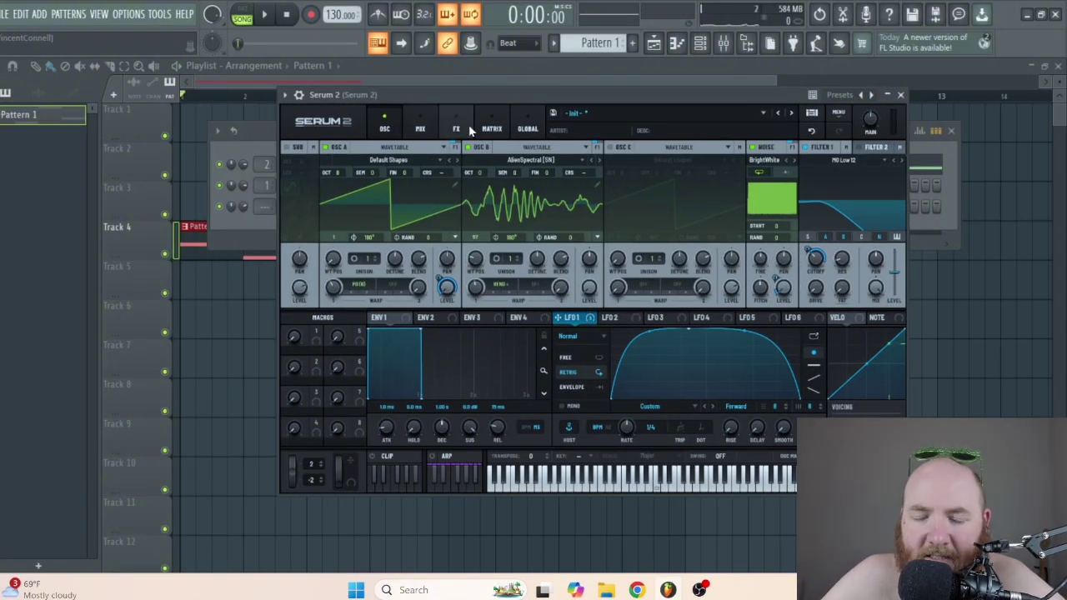
# Add a Tube Distortion to the main effects chain, raise its drive, and audition the pattern.
pyautogui.click(457, 129)
pyautogui.click(296, 165)
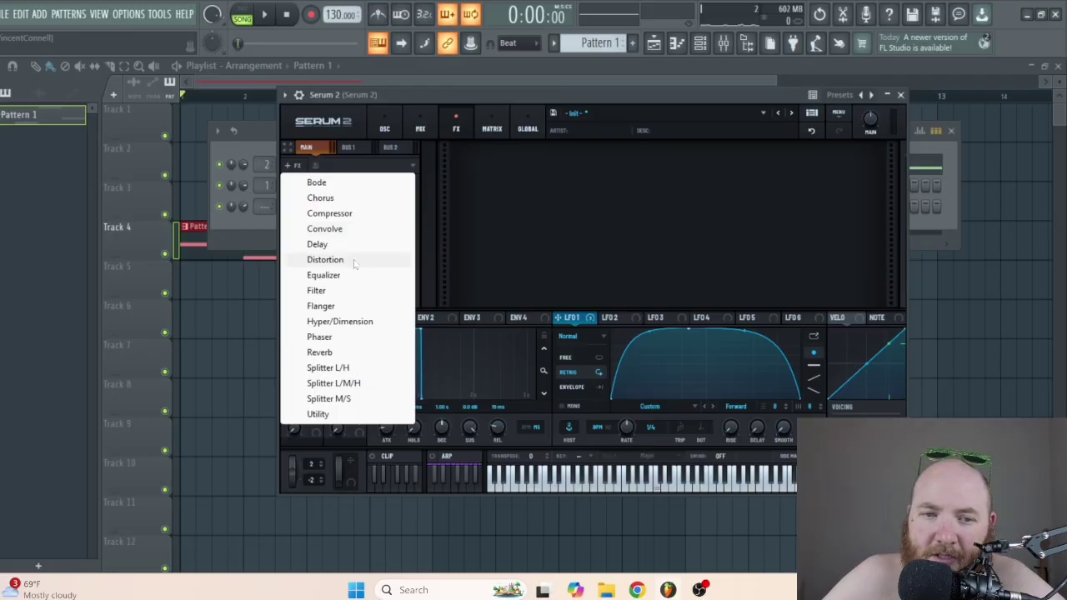
pyautogui.click(325, 259)
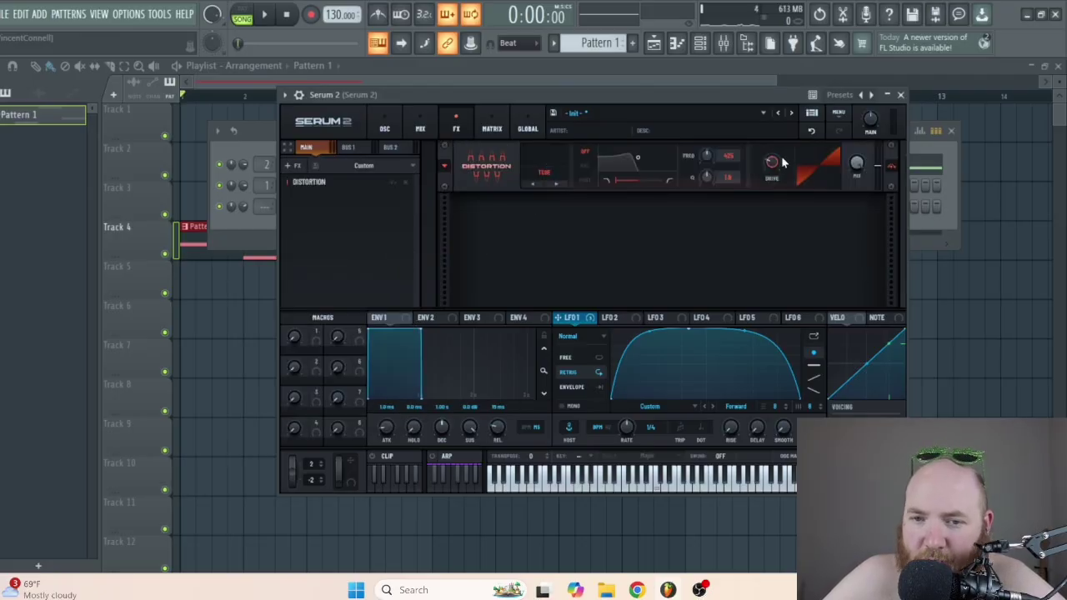
pyautogui.moveTo(773, 161)
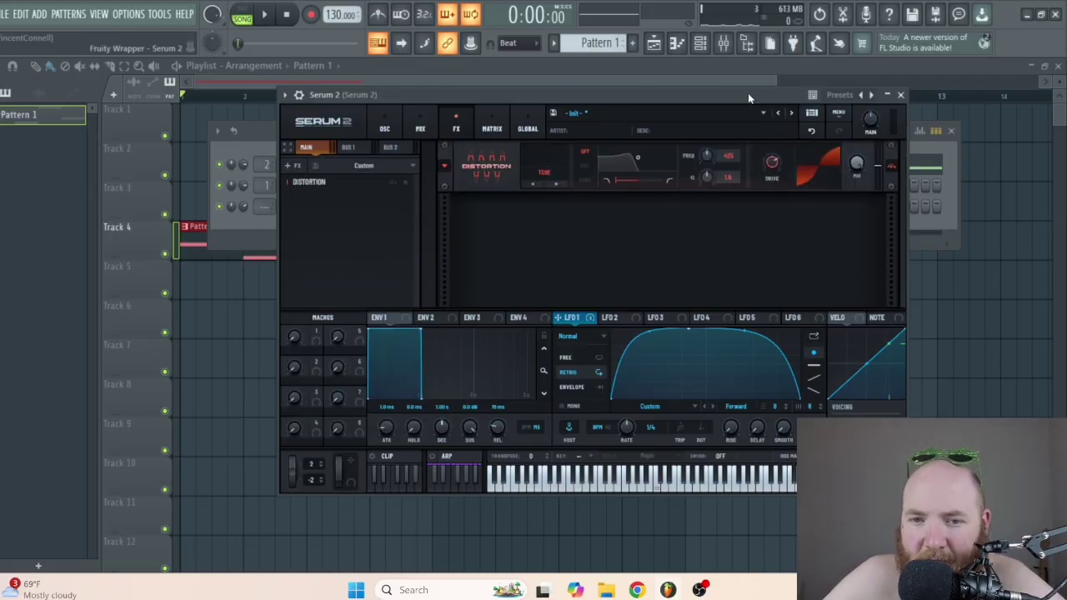
pyautogui.moveTo(748, 93); pyautogui.dragTo(758, 99)
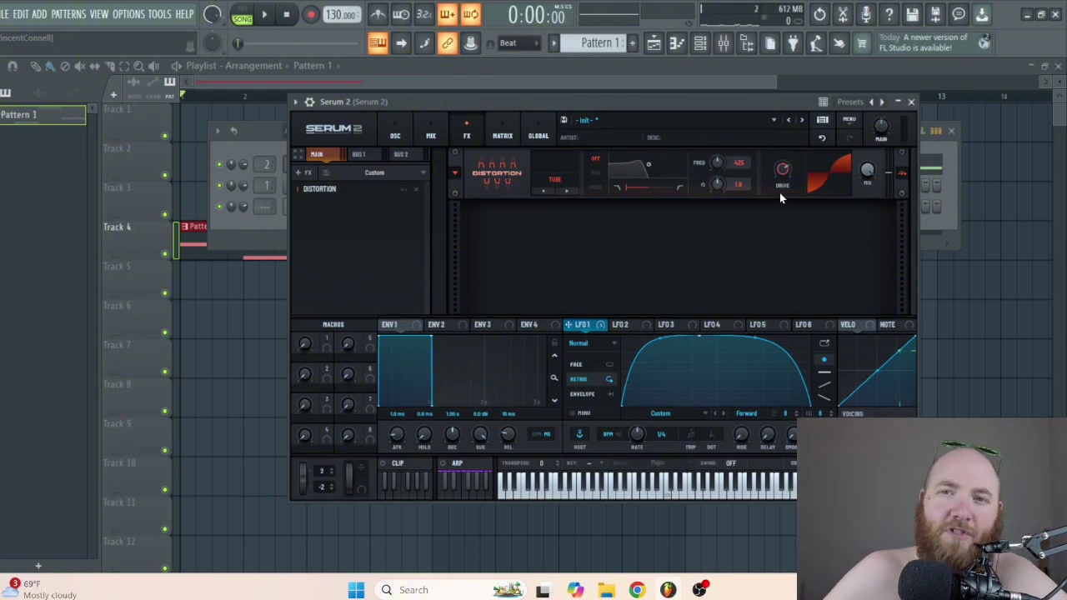
pyautogui.press('space')
pyautogui.moveTo(771, 99); pyautogui.dragTo(726, 97)
pyautogui.press('space')
pyautogui.moveTo(758, 171)
pyautogui.press('space')
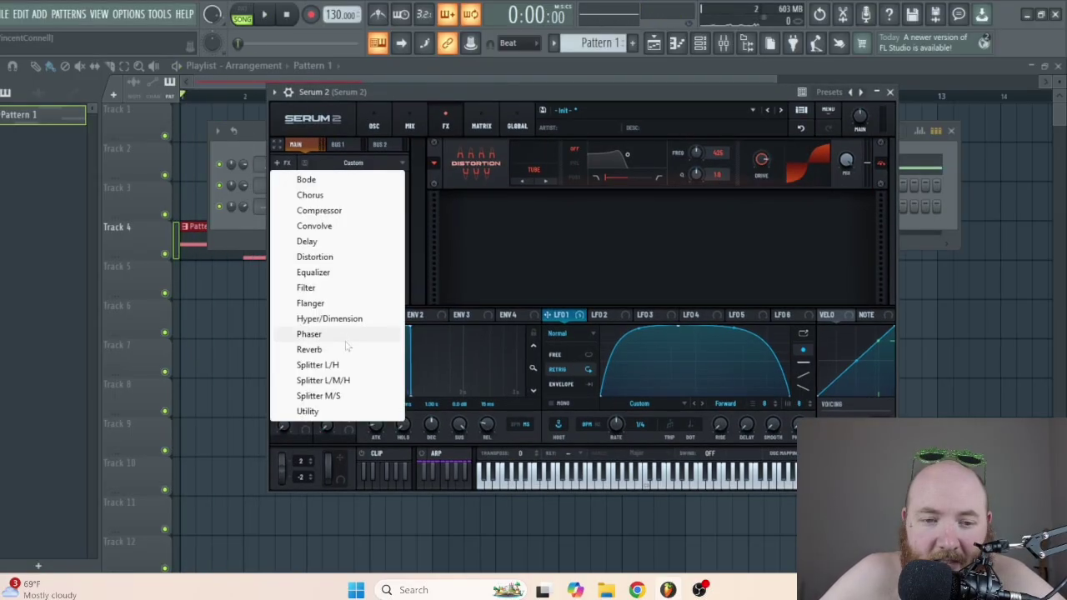
# Add a Phaser after the distortion and sweep its frequency up to 1590 Hz while the pattern plays.
pyautogui.click(342, 335)
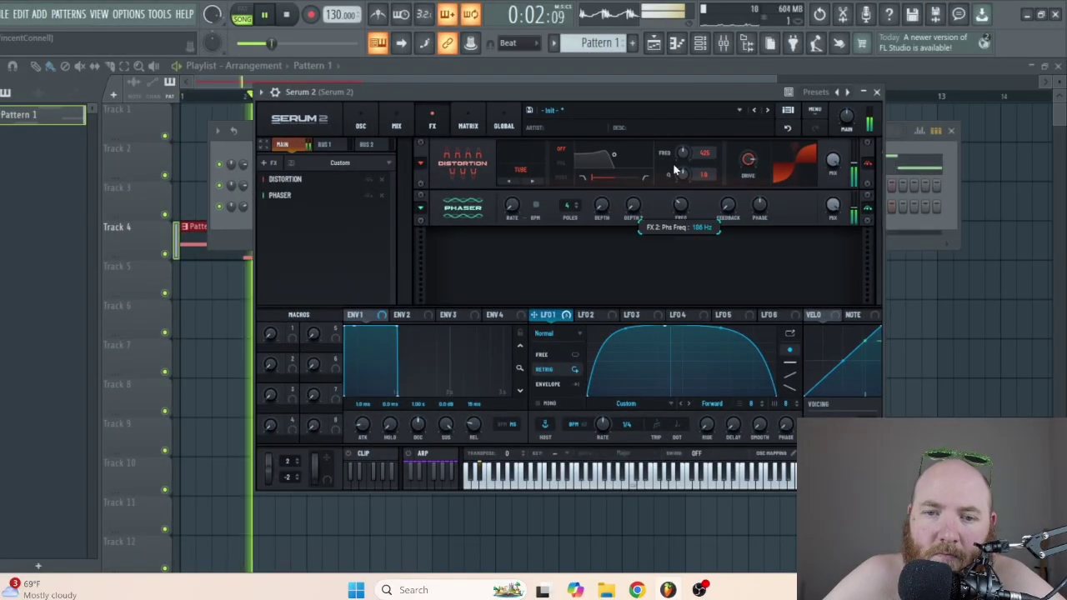
pyautogui.moveTo(671, 99); pyautogui.dragTo(654, 92)
pyautogui.press('space')
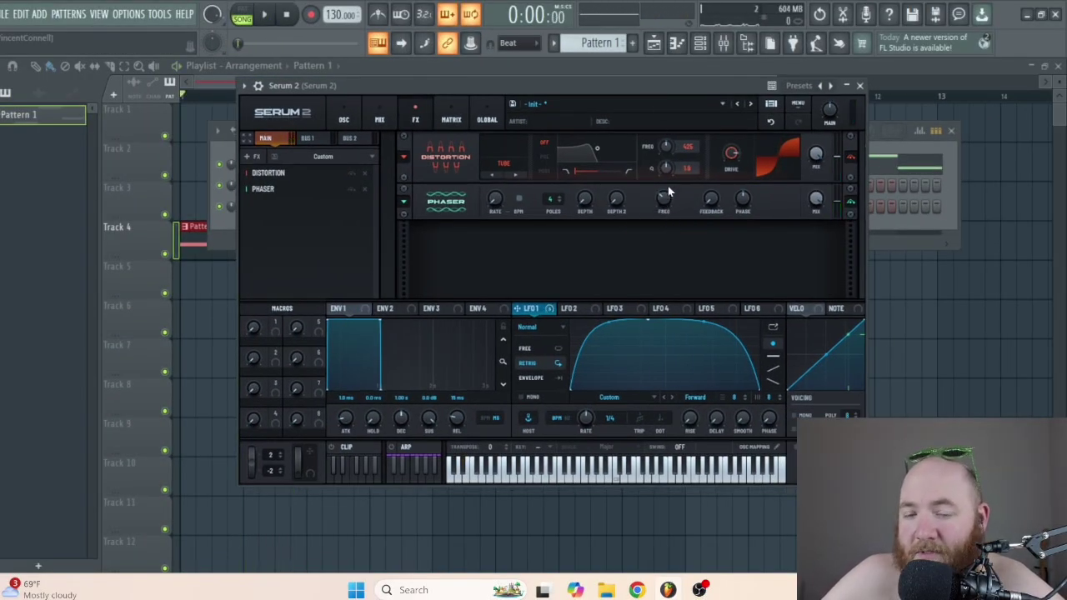
pyautogui.moveTo(655, 88); pyautogui.dragTo(662, 91)
pyautogui.press('space')
pyautogui.moveTo(673, 212); pyautogui.dragTo(673, 172)
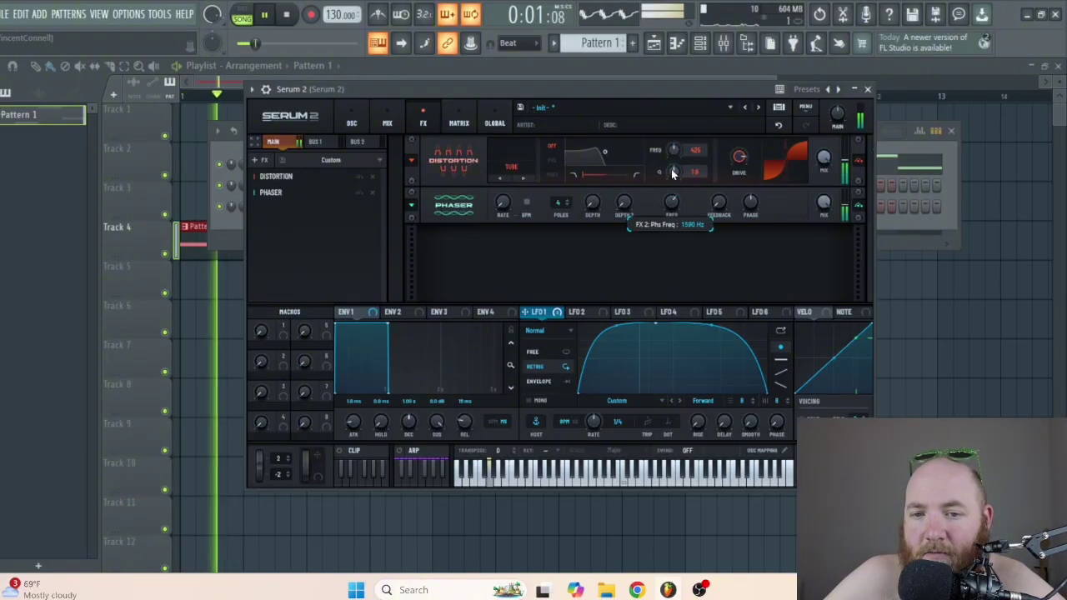
# Try modulating the phaser's frequency with LFO 1 at amounts from 56% down to -38% while auditioning the pattern.
pyautogui.moveTo(454, 296); pyautogui.dragTo(483, 364)
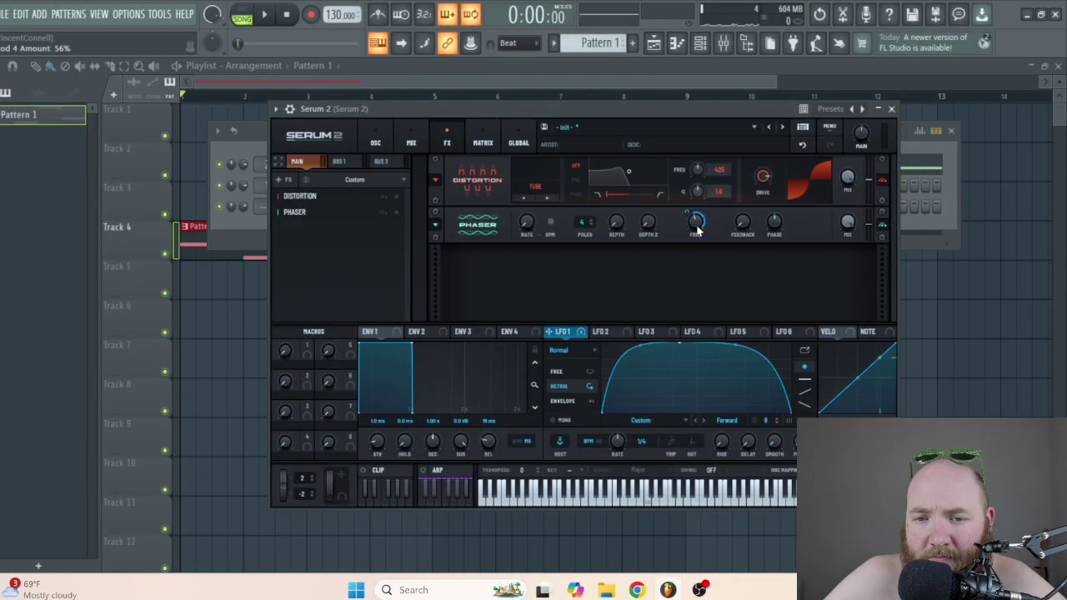
pyautogui.moveTo(687, 213); pyautogui.dragTo(686, 259)
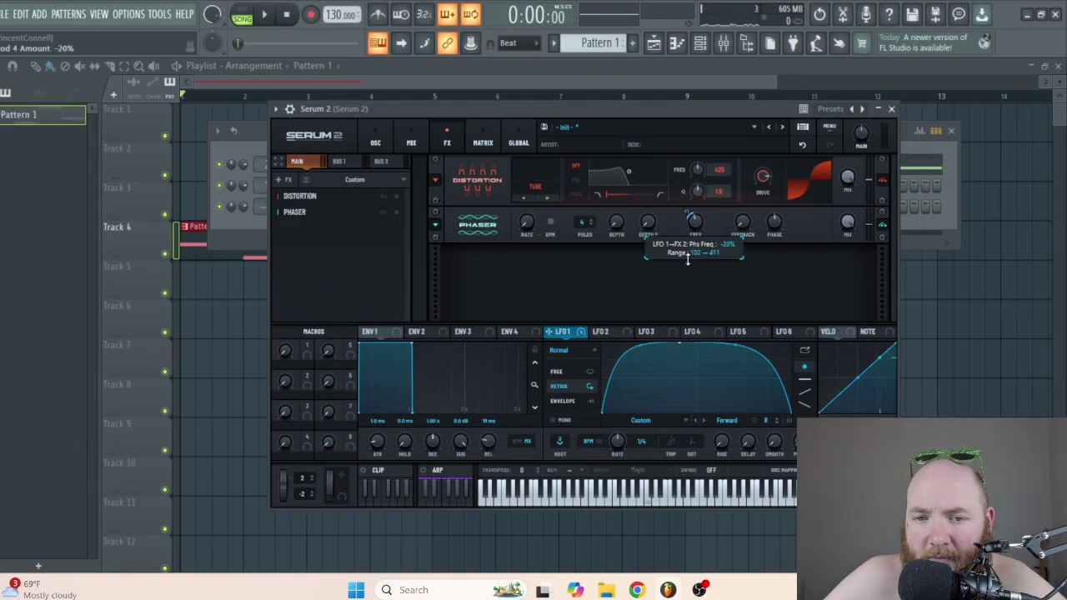
pyautogui.moveTo(662, 108); pyautogui.dragTo(672, 111)
pyautogui.moveTo(704, 223); pyautogui.dragTo(706, 216)
pyautogui.moveTo(692, 118); pyautogui.dragTo(689, 116)
pyautogui.press('space')
pyautogui.moveTo(697, 216); pyautogui.dragTo(695, 225)
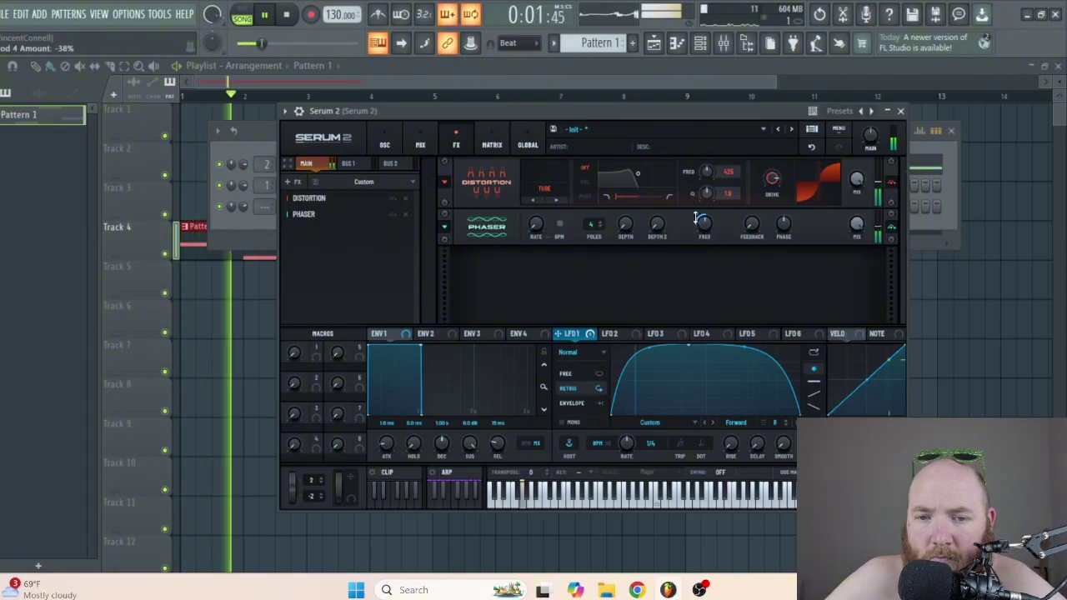
pyautogui.press('space')
# Add a Compressor in multiband mode to the effects chain and set its threshold to -8.3 dB while the pattern plays.
pyautogui.click(317, 230)
pyautogui.click(334, 227)
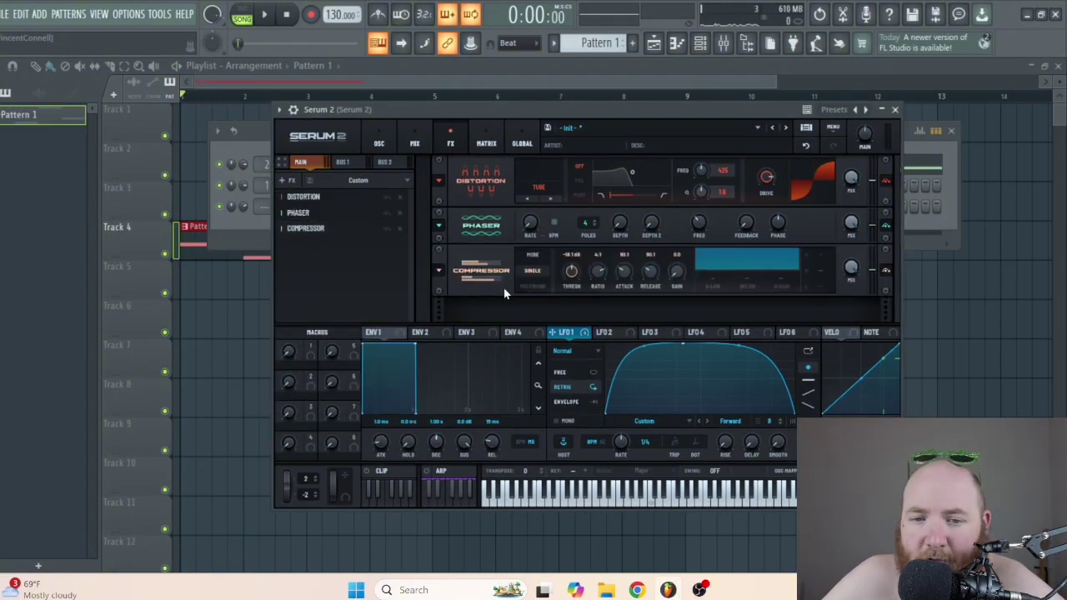
pyautogui.click(532, 286)
pyautogui.moveTo(579, 109); pyautogui.dragTo(572, 109)
pyautogui.press('space')
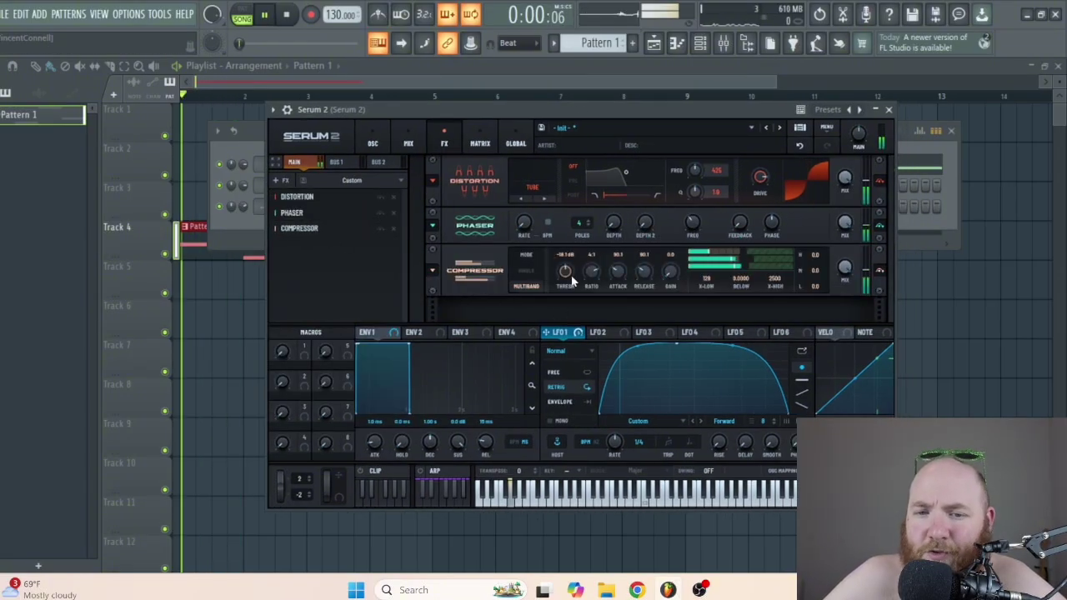
pyautogui.press('space')
# Raise the multiband compressor's gain to 1.0.
pyautogui.moveTo(646, 108); pyautogui.dragTo(638, 100)
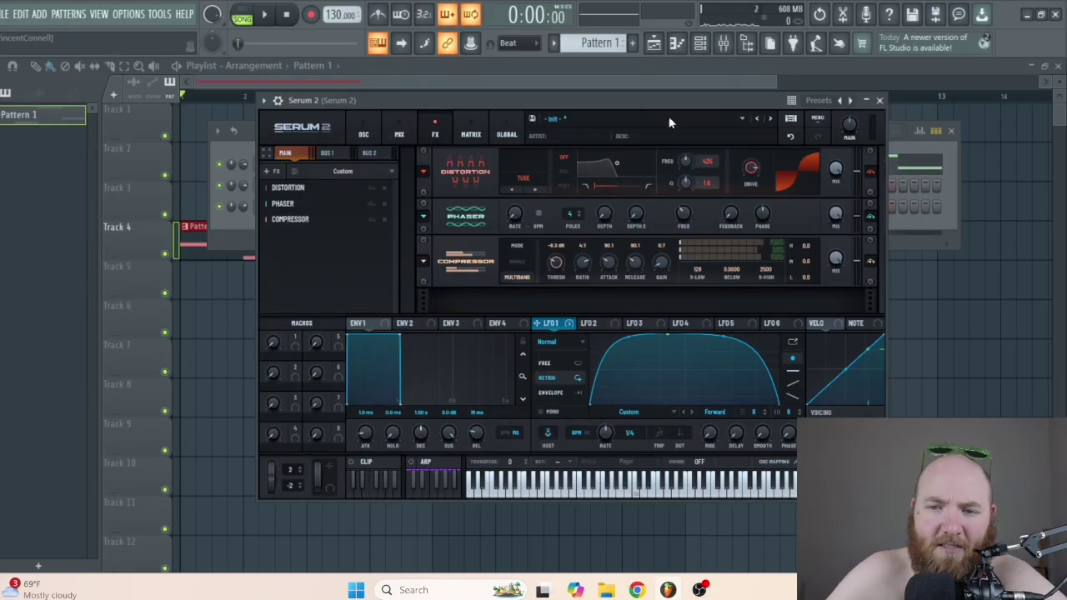
pyautogui.moveTo(659, 263); pyautogui.dragTo(658, 252)
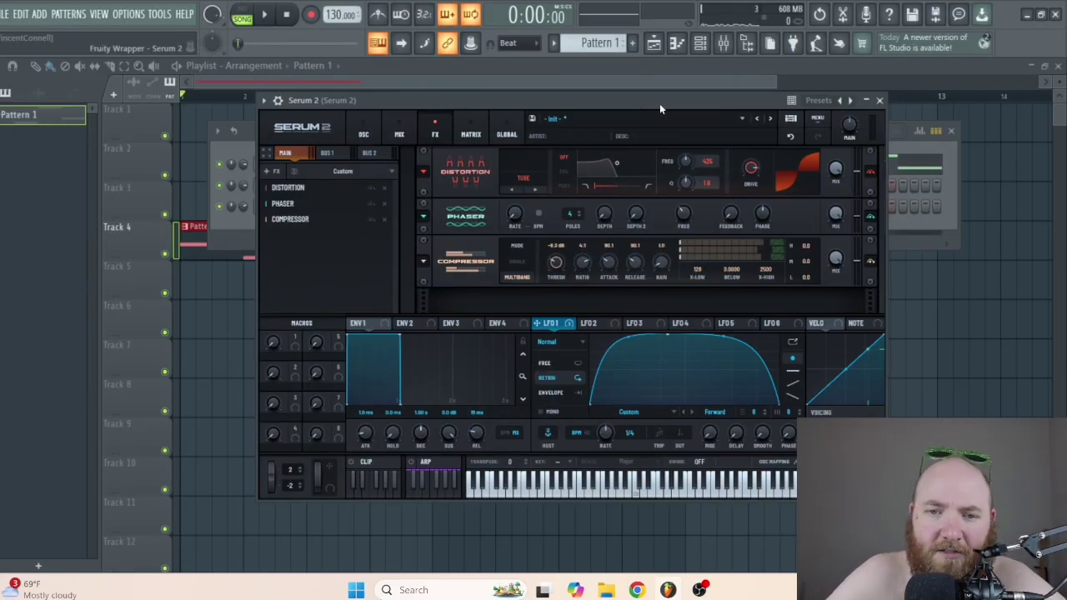
pyautogui.moveTo(659, 104); pyautogui.dragTo(667, 106)
pyautogui.moveTo(709, 239)
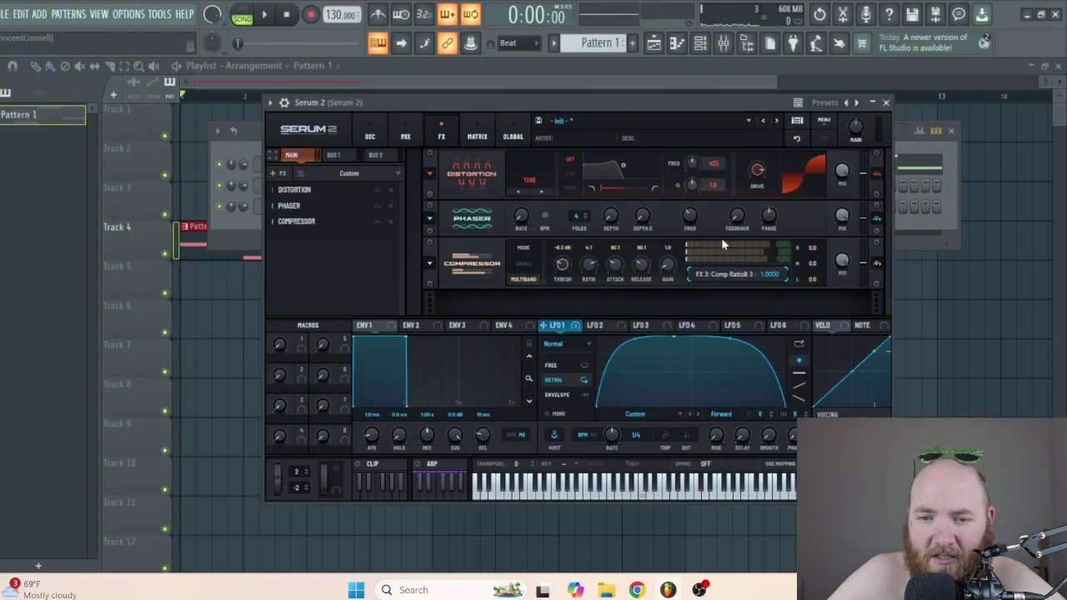
# Add an Equalizer, lower its high shelf gain to -1.7, and modulate that gain with LFO 1 at 61%.
pyautogui.click(276, 172)
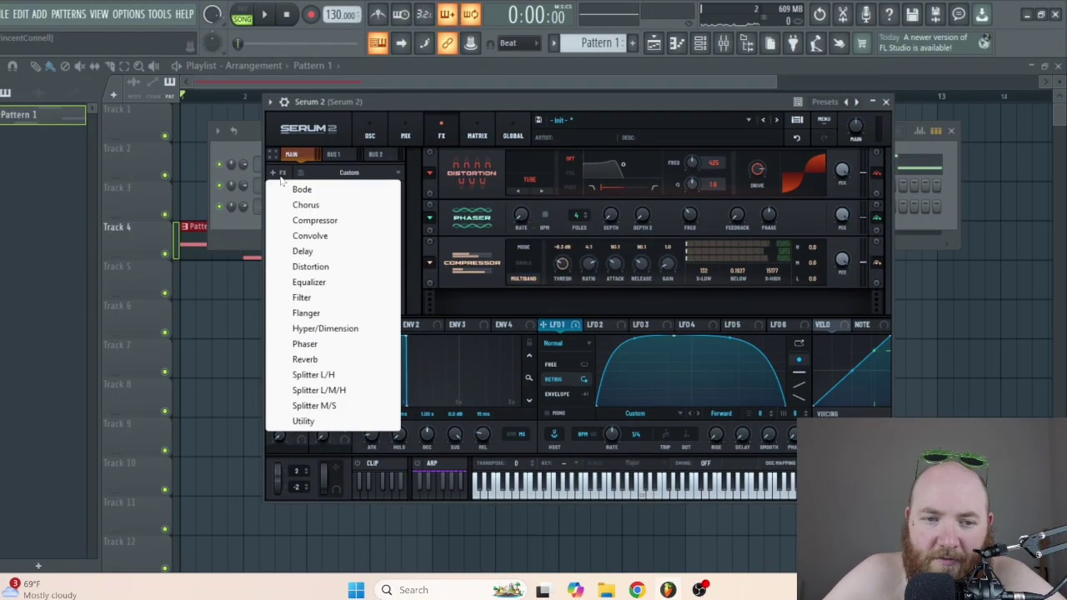
pyautogui.click(310, 282)
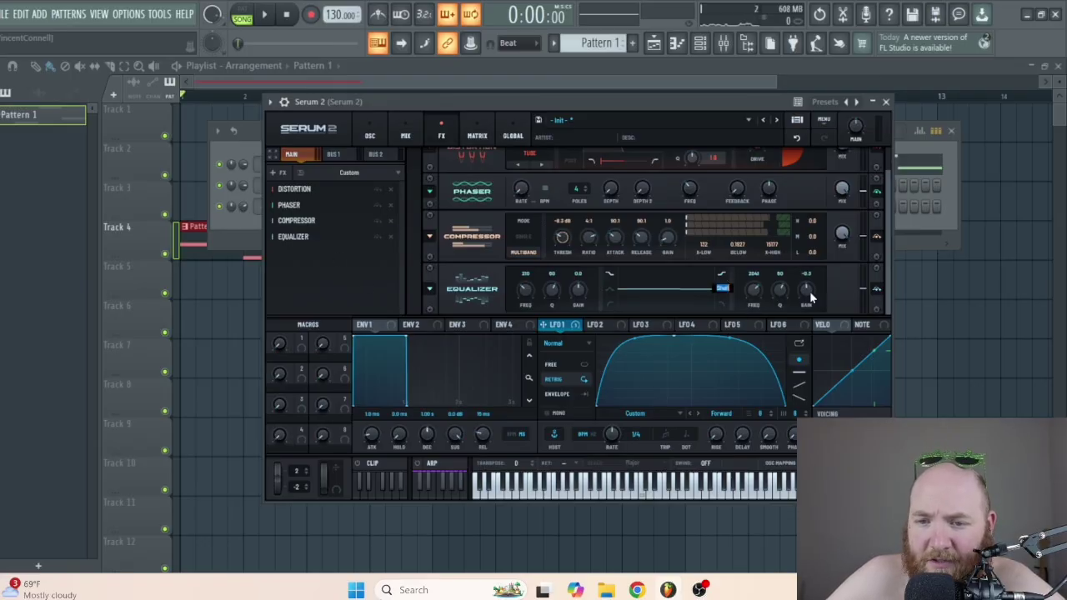
pyautogui.moveTo(808, 290); pyautogui.dragTo(807, 301)
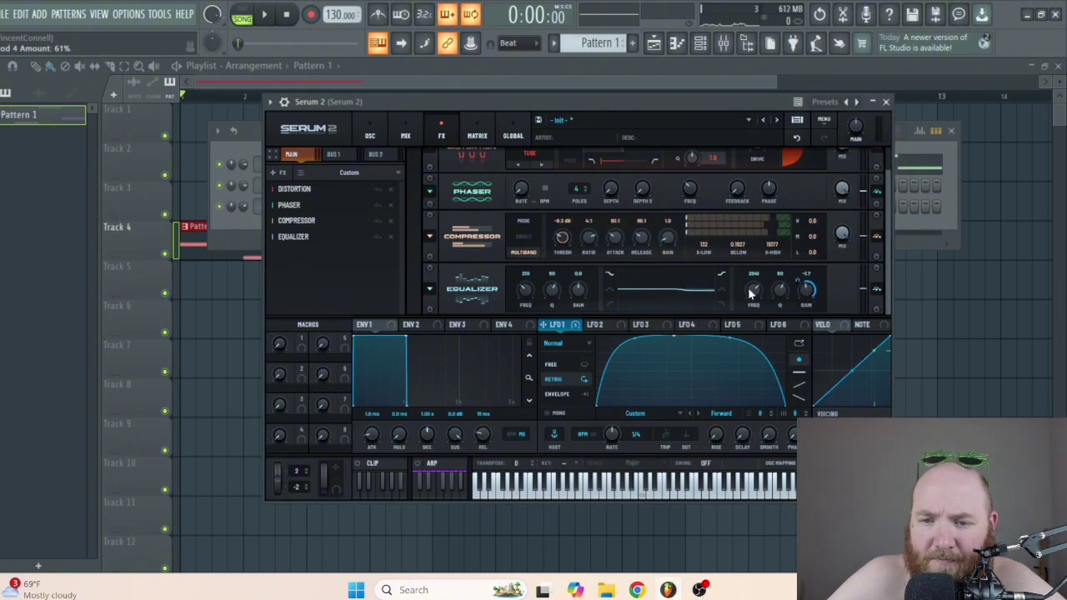
# Lower the equalizer's high shelf frequency and reduce its gain further, auditioning the pattern between the changes.
pyautogui.moveTo(751, 292); pyautogui.dragTo(751, 300)
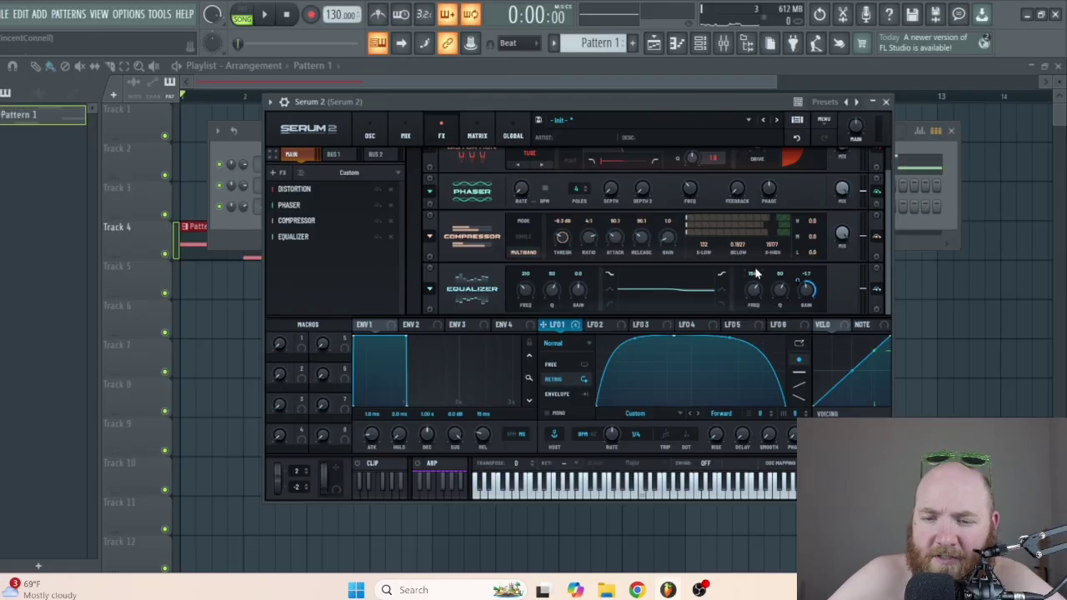
pyautogui.press('space')
pyautogui.press('space')
pyautogui.moveTo(807, 288); pyautogui.dragTo(801, 297)
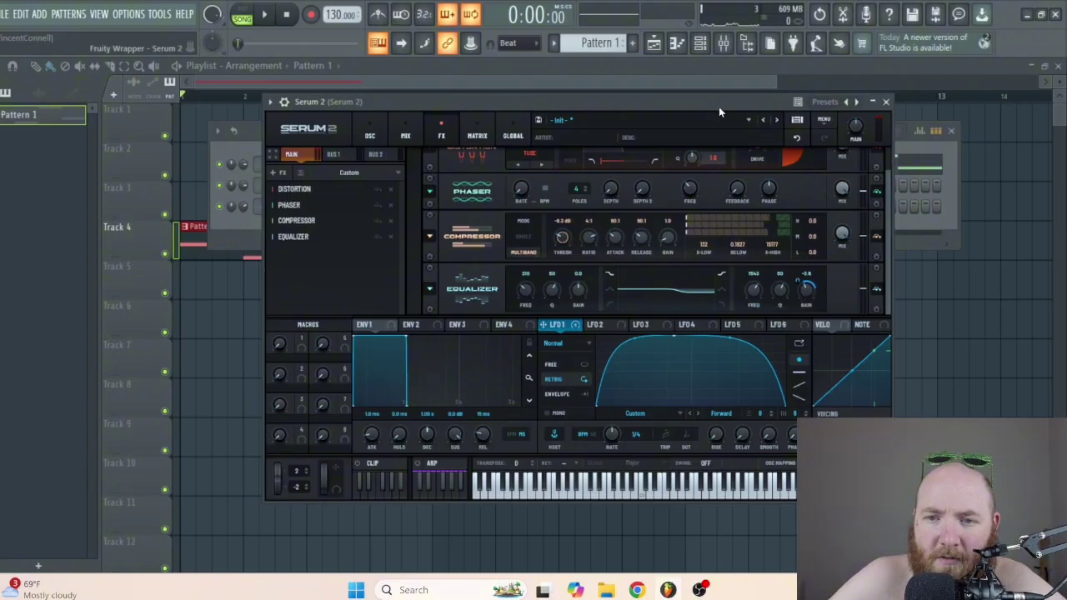
# Move the Equalizer ahead of the Compressor in the effects chain and audition with the high shelf frequency lowered to 447.
pyautogui.press('space')
pyautogui.press('space')
pyautogui.moveTo(306, 237); pyautogui.dragTo(308, 220)
pyautogui.press('space')
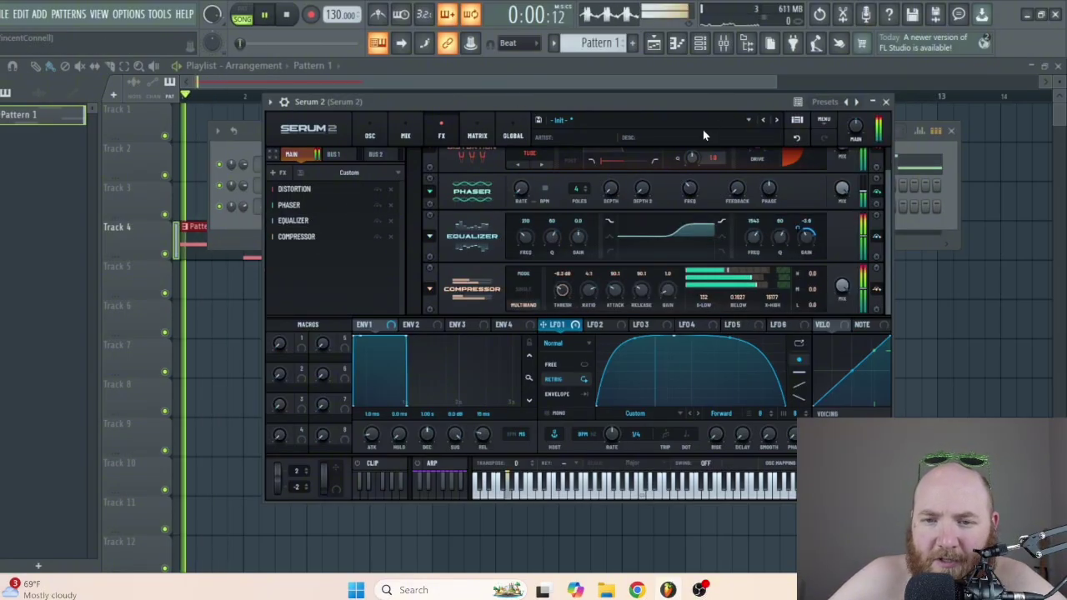
pyautogui.press('space')
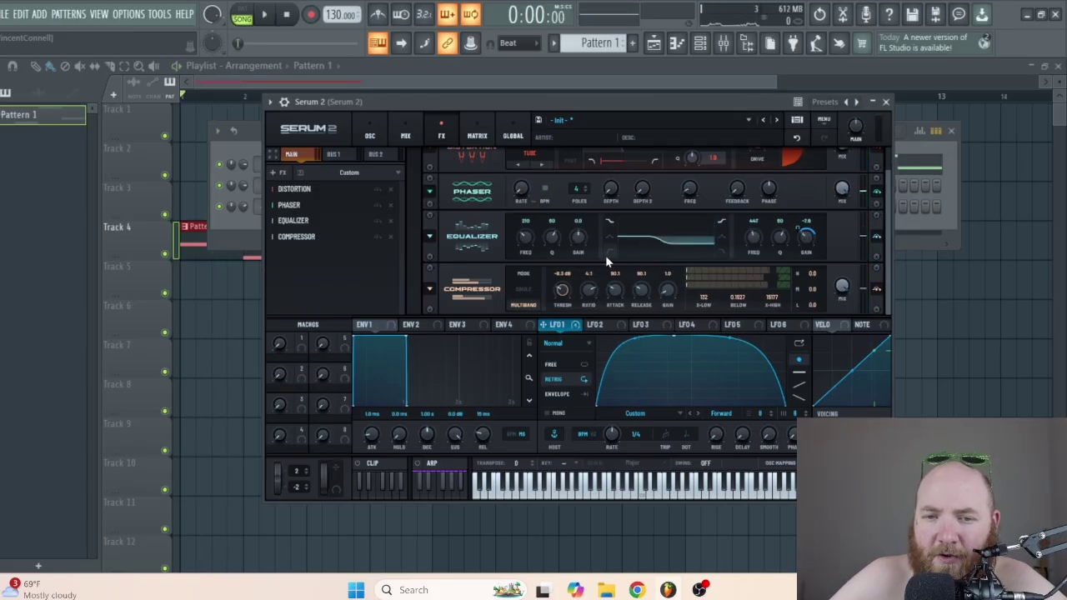
# Set the equalizer's low band Q to 40 and modulate its low cut frequency with LFO 1 at about 37% during playback.
pyautogui.moveTo(552, 238); pyautogui.dragTo(541, 280)
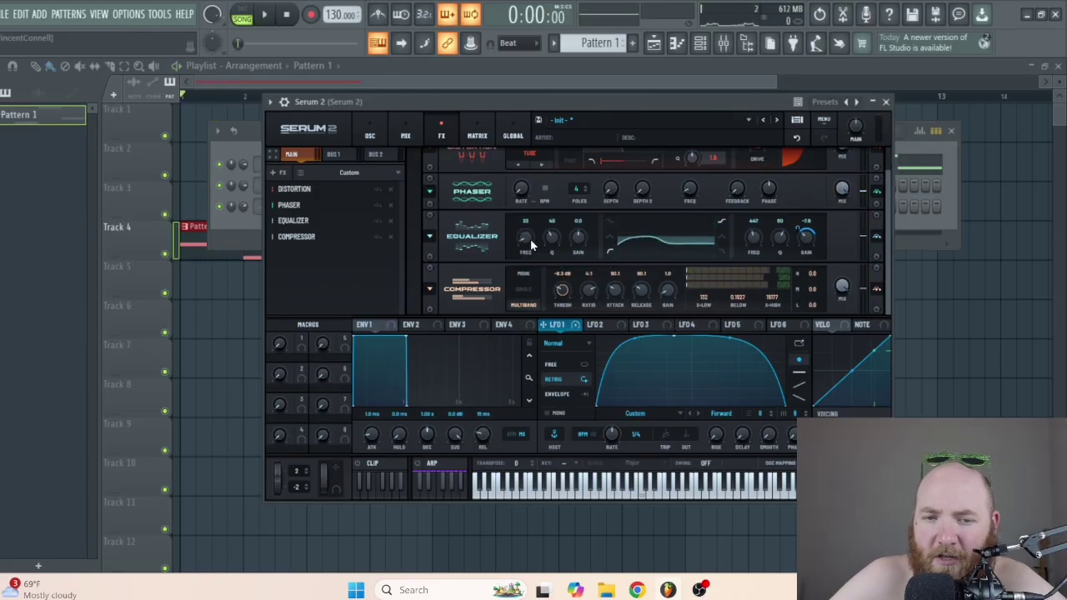
pyautogui.moveTo(557, 326); pyautogui.dragTo(526, 289)
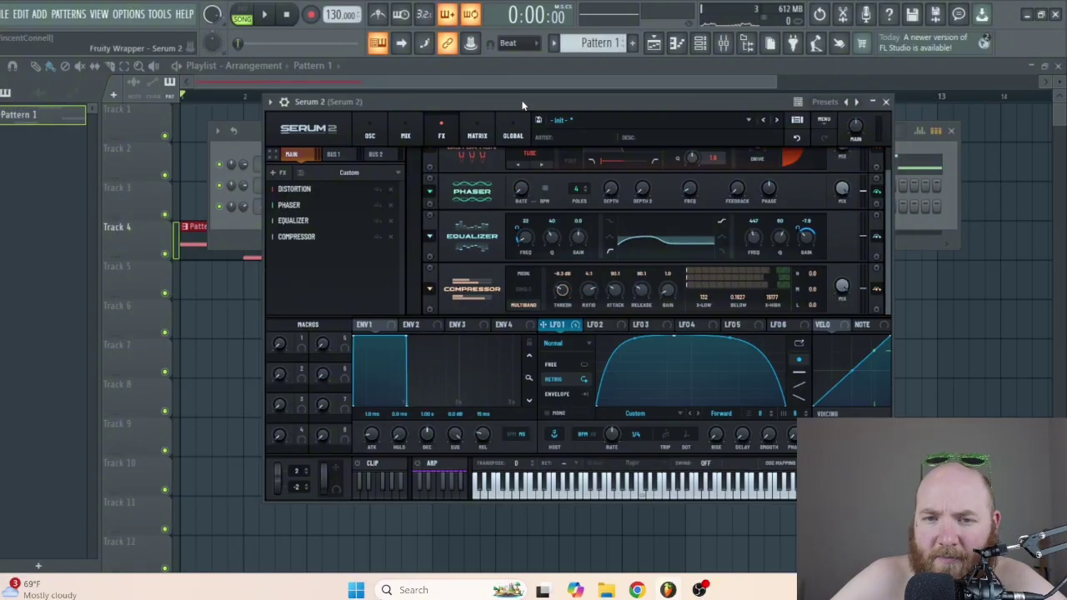
pyautogui.press('space')
pyautogui.moveTo(524, 238); pyautogui.dragTo(517, 208)
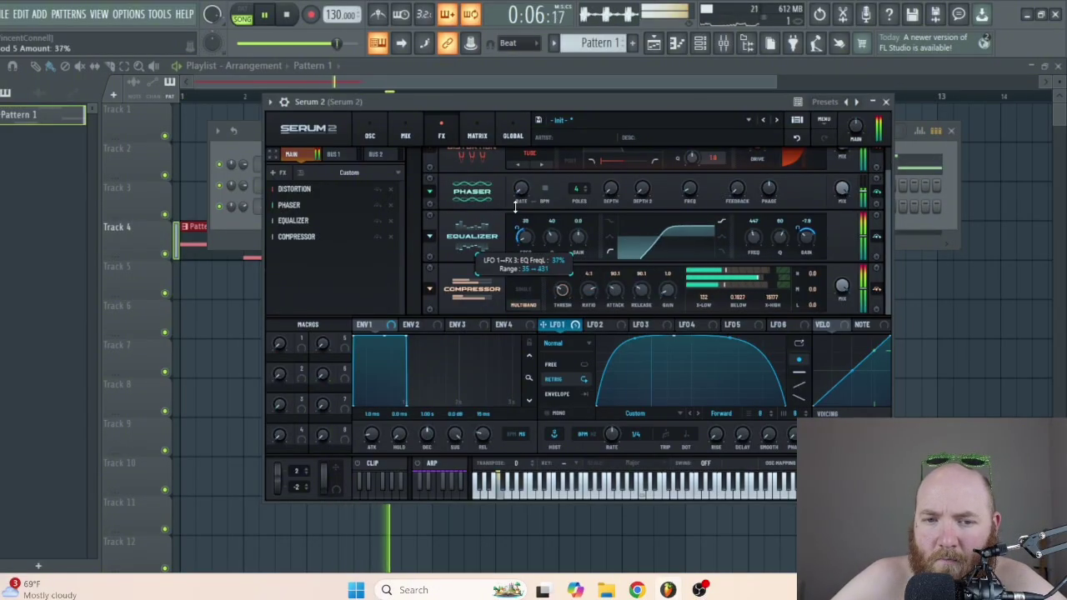
pyautogui.press('space')
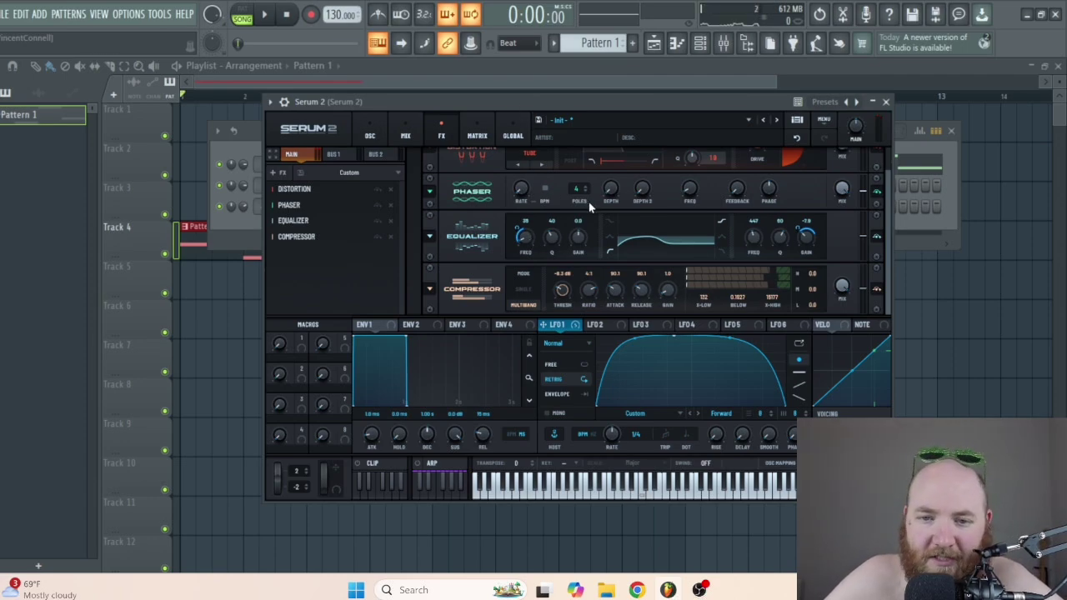
# Audition the pattern and reduce LFO 1's modulation of the equalizer's low cut frequency.
pyautogui.press('space')
pyautogui.press('space')
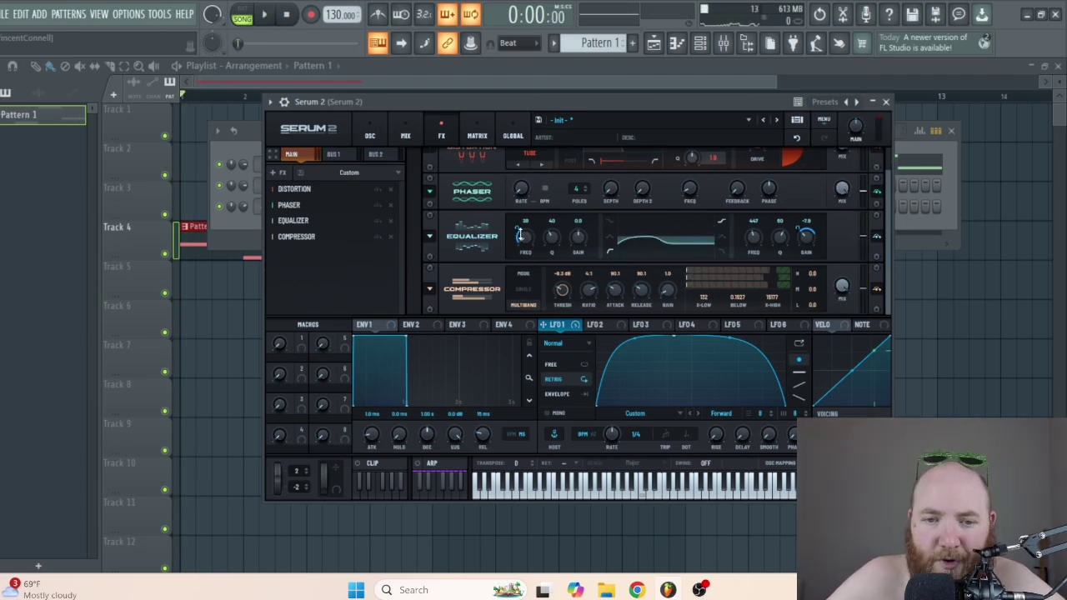
pyautogui.click(521, 235)
pyautogui.moveTo(529, 240); pyautogui.dragTo(517, 226)
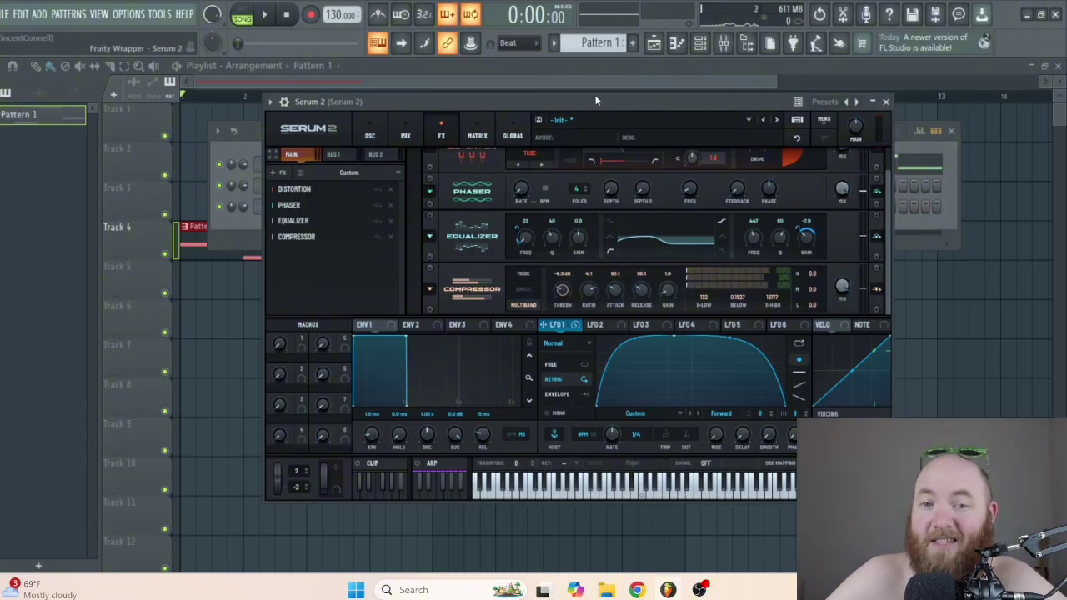
# Add a Filter at the end of the effects chain and modulate its cutoff with LFO 1 at 56%.
pyautogui.click(275, 172)
pyautogui.click(307, 297)
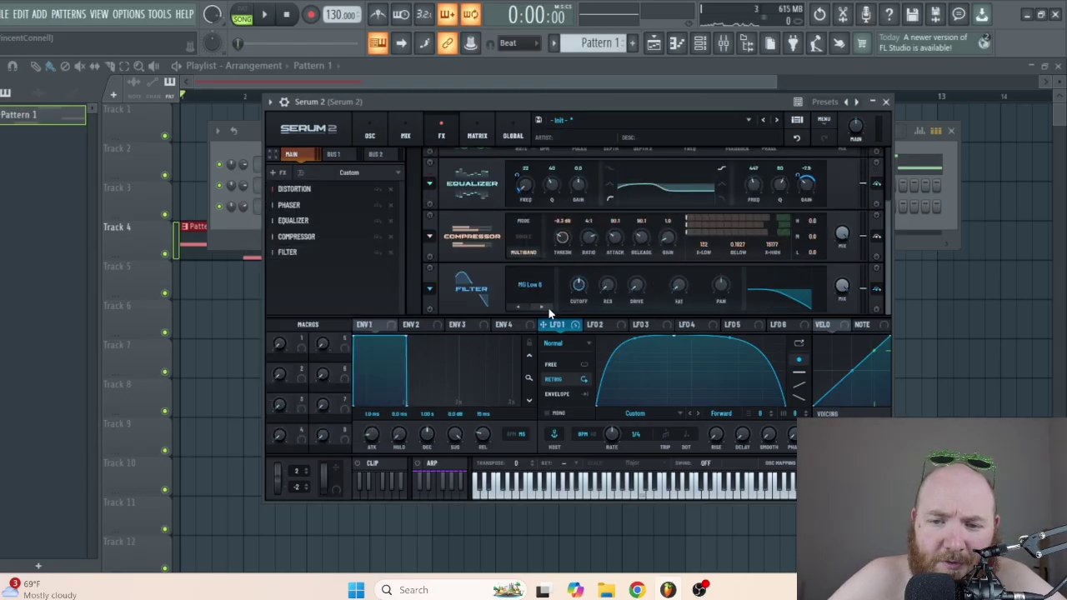
pyautogui.moveTo(581, 296); pyautogui.dragTo(576, 286)
# Return to the oscillator view and reposition the synth window over the playlist.
pyautogui.click(369, 135)
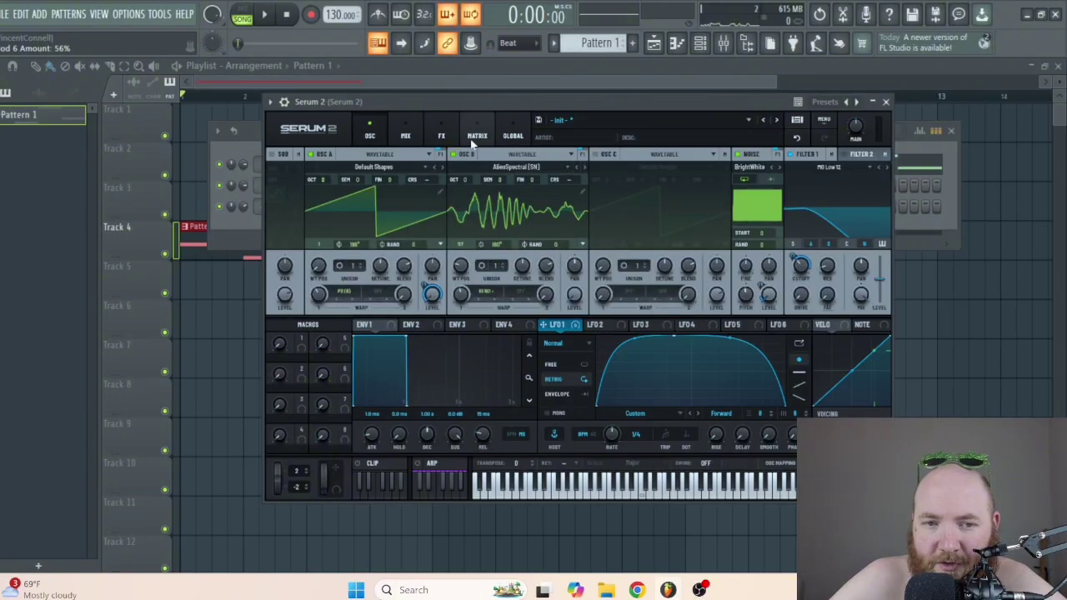
pyautogui.moveTo(448, 106); pyautogui.dragTo(380, 141)
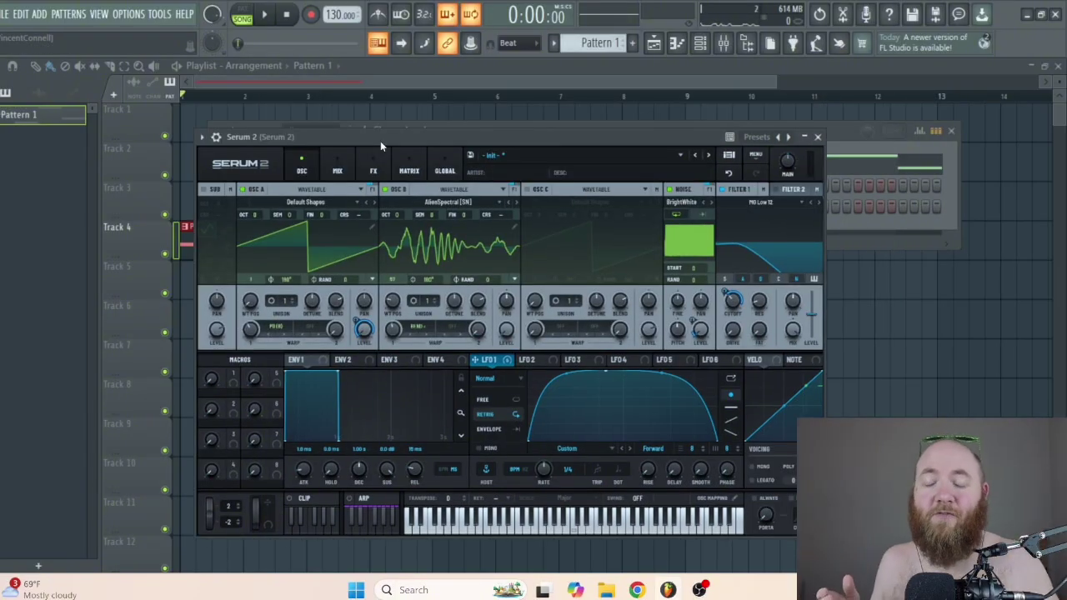